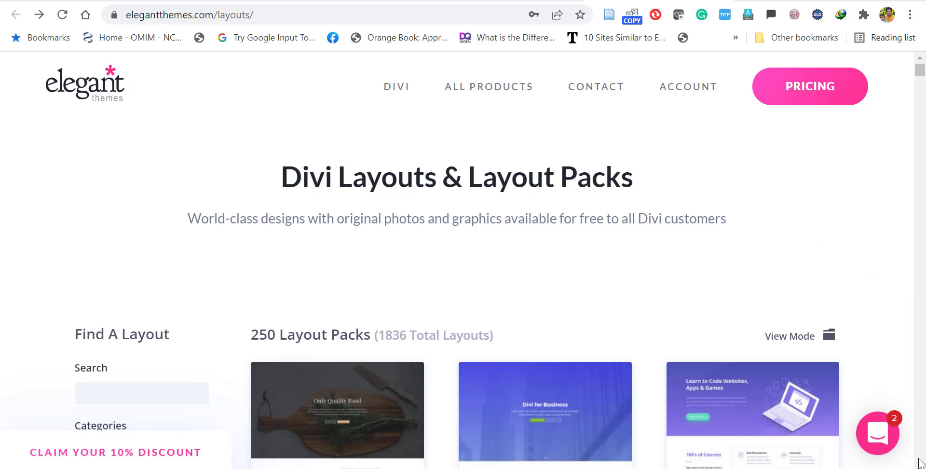
Scroll down through the Divi layout packs on the Elegant Themes Layouts page
{"action": "scroll", "coordinate": [921, 464], "scroll_direction": "down", "scroll_amount": 5}
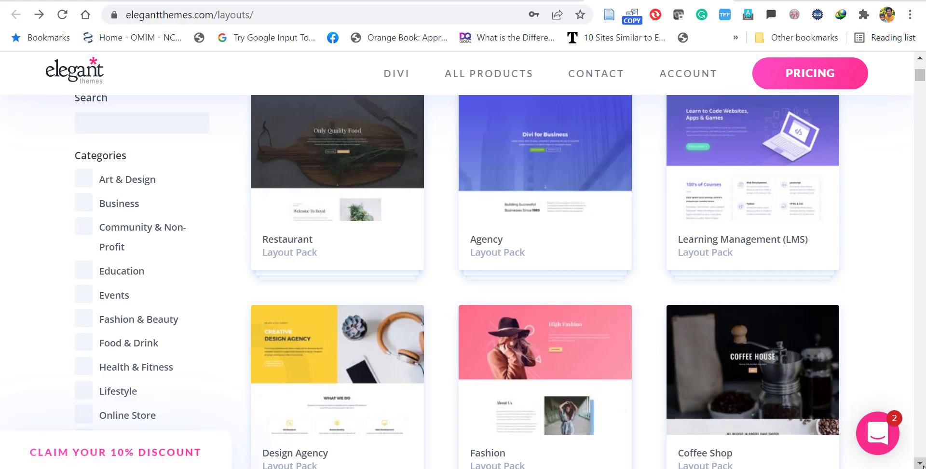
{"action": "scroll", "coordinate": [922, 465], "scroll_direction": "down", "scroll_amount": 6}
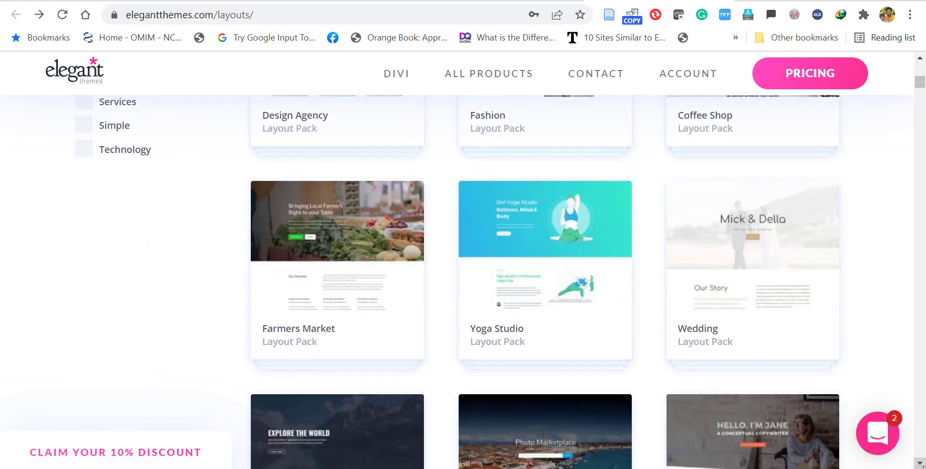
{"action": "scroll", "coordinate": [922, 466], "scroll_direction": "down", "scroll_amount": 9}
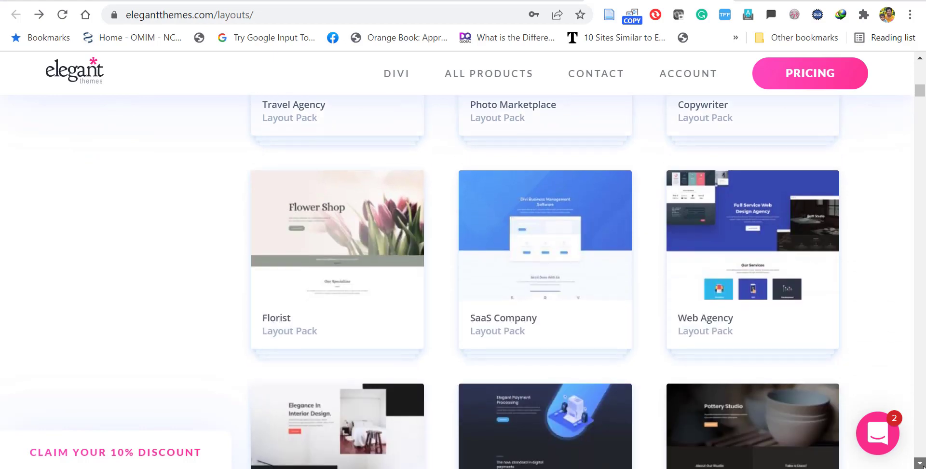
{"action": "scroll", "coordinate": [922, 465], "scroll_direction": "down", "scroll_amount": 11}
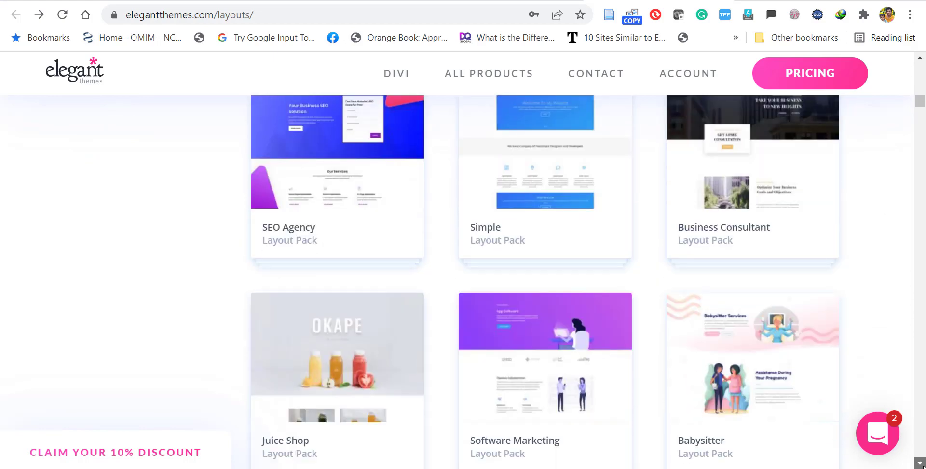
{"action": "scroll", "coordinate": [921, 465], "scroll_direction": "down", "scroll_amount": 11}
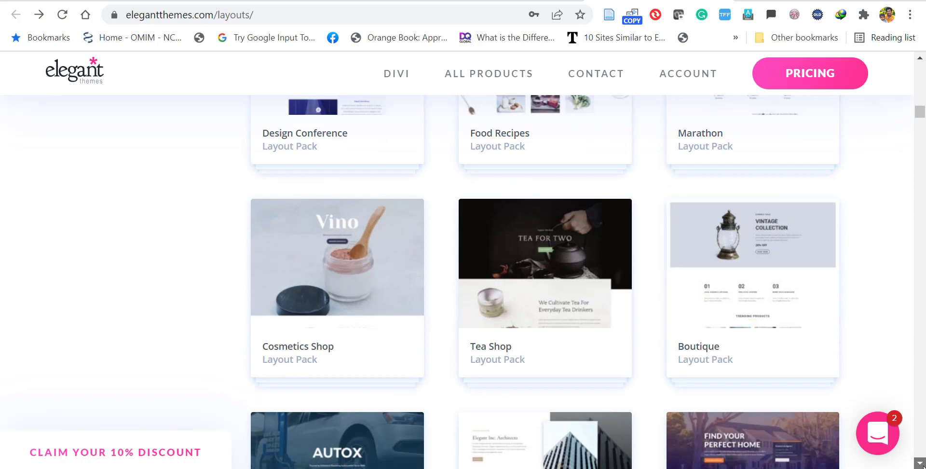
{"action": "scroll", "coordinate": [922, 465], "scroll_direction": "down", "scroll_amount": 15}
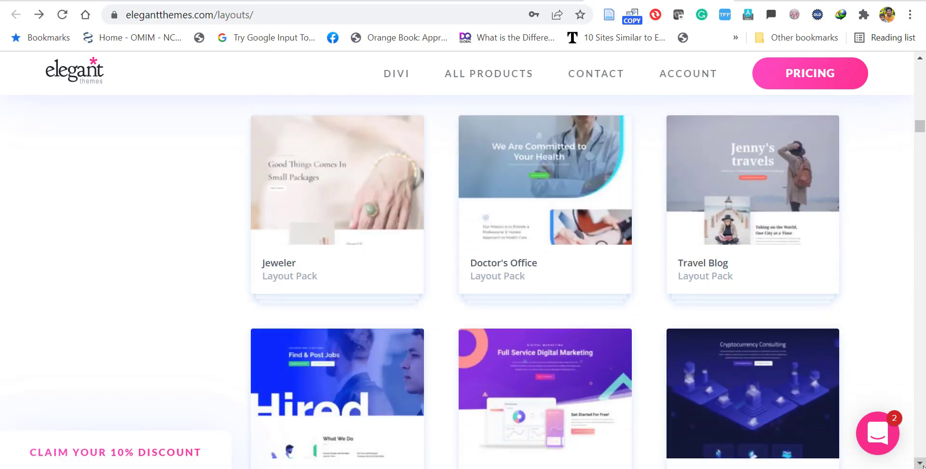
{"action": "scroll", "coordinate": [922, 465], "scroll_direction": "down", "scroll_amount": 15}
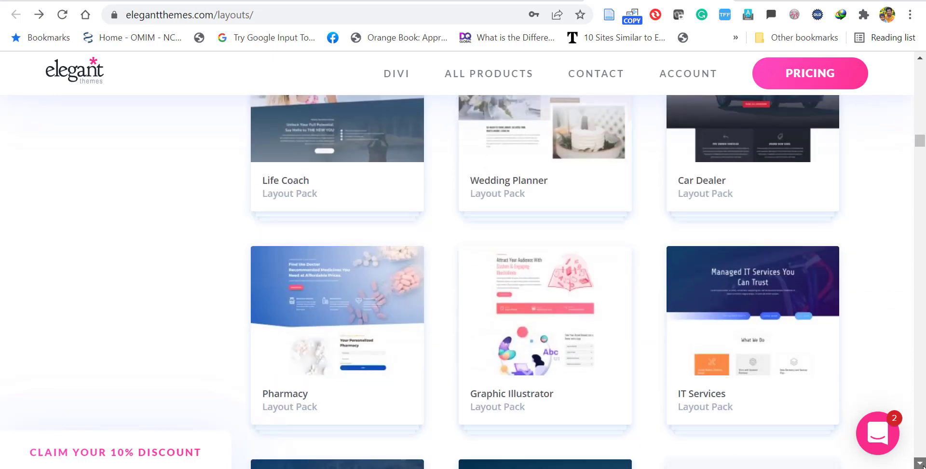
{"action": "scroll", "coordinate": [922, 465], "scroll_direction": "down", "scroll_amount": 18}
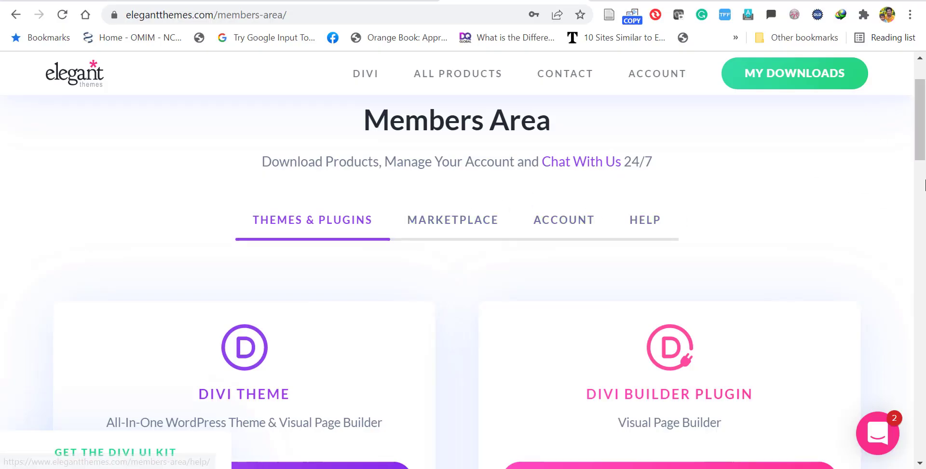
Scroll to the Divi Theme card and start its download, confirming Start Download in IDM
{"action": "left_click_drag", "start_coordinate": [924, 135], "coordinate": [925, 160]}
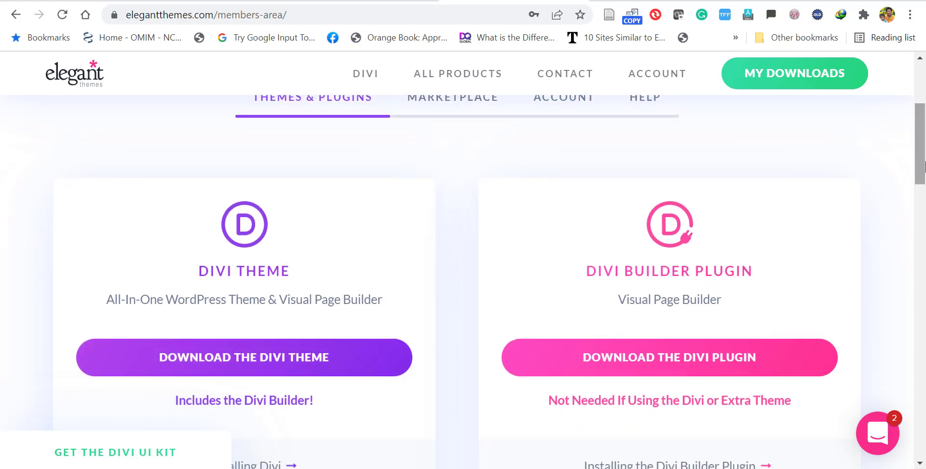
{"action": "left_click_drag", "start_coordinate": [924, 172], "coordinate": [924, 293]}
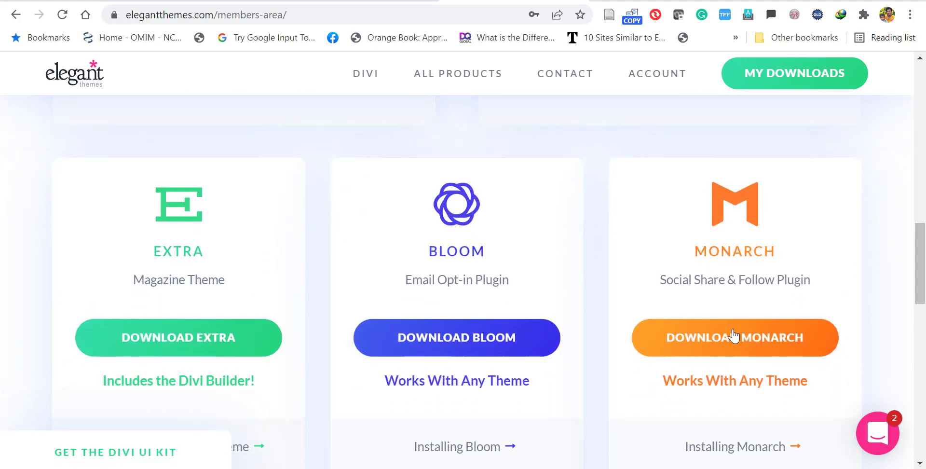
{"action": "left_click_drag", "start_coordinate": [921, 297], "coordinate": [921, 195]}
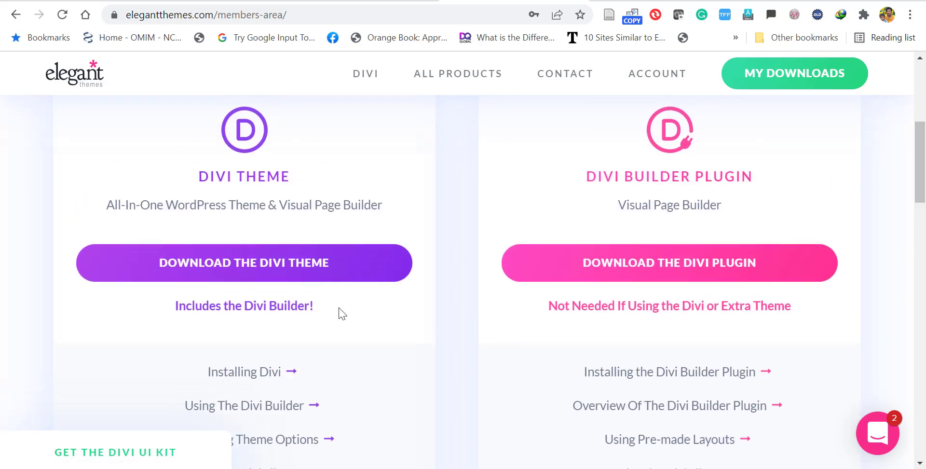
{"action": "left_click", "coordinate": [260, 269]}
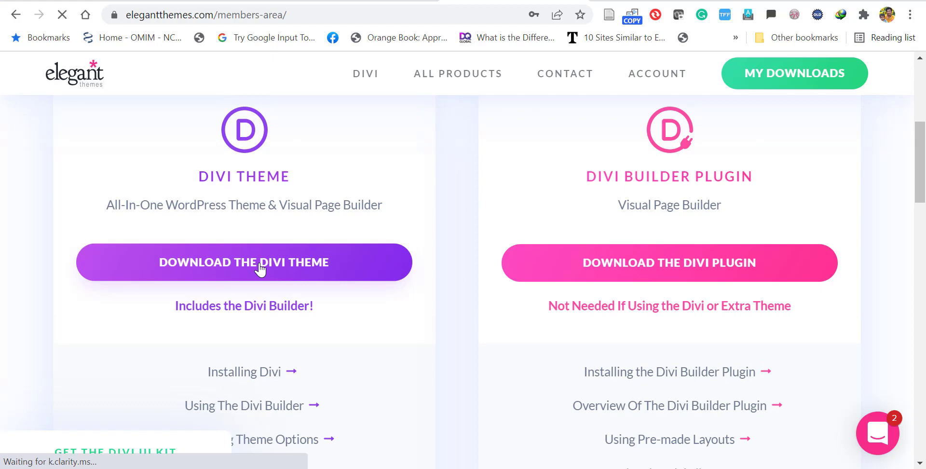
{"action": "left_click", "coordinate": [470, 295]}
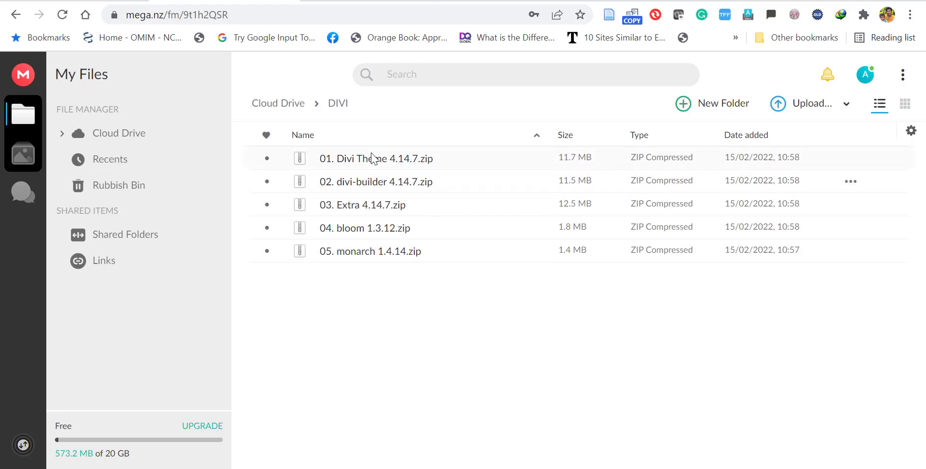
Standard-download 01. Divi Theme 4.14.7.zip from MEGA, then return to the WordPress dashboard
{"action": "left_click", "coordinate": [850, 159]}
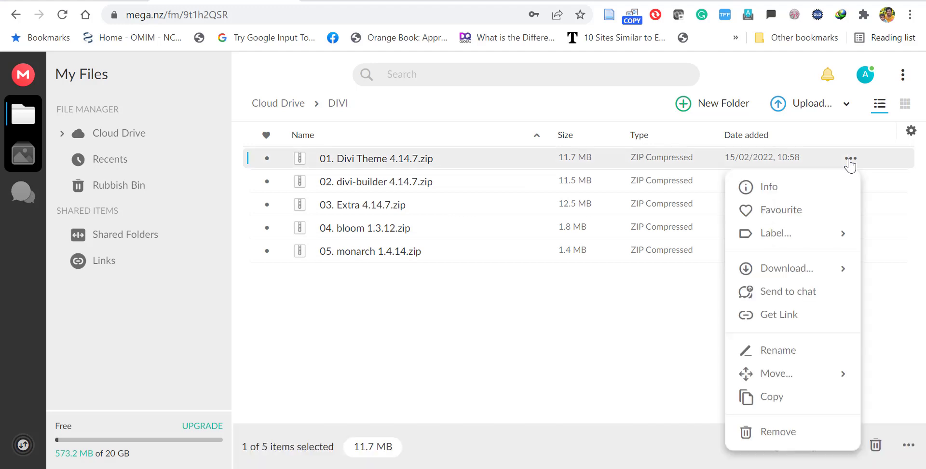
{"action": "mouse_move", "coordinate": [795, 270]}
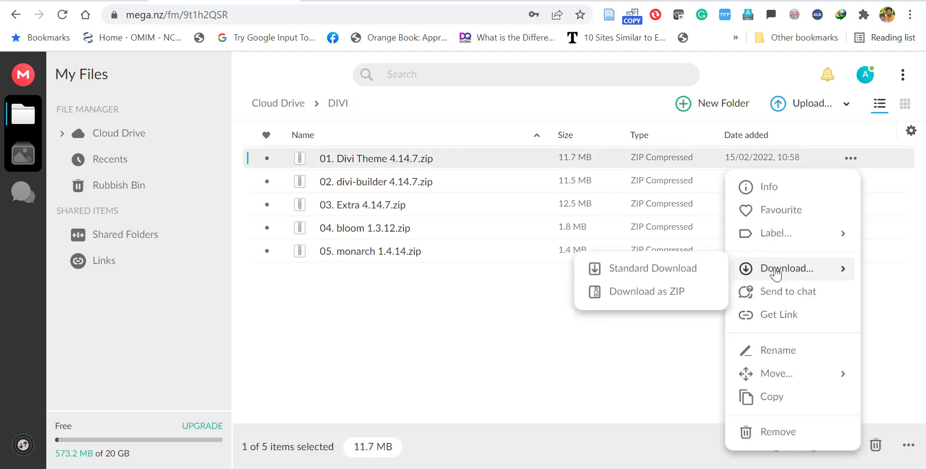
{"action": "left_click", "coordinate": [635, 273]}
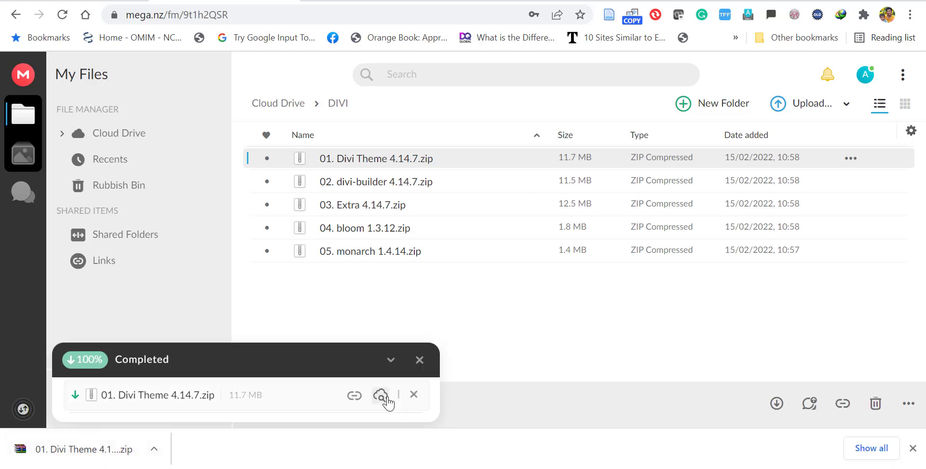
{"action": "left_click", "coordinate": [419, 360]}
{"action": "key", "text": "ctrl+Tab"}
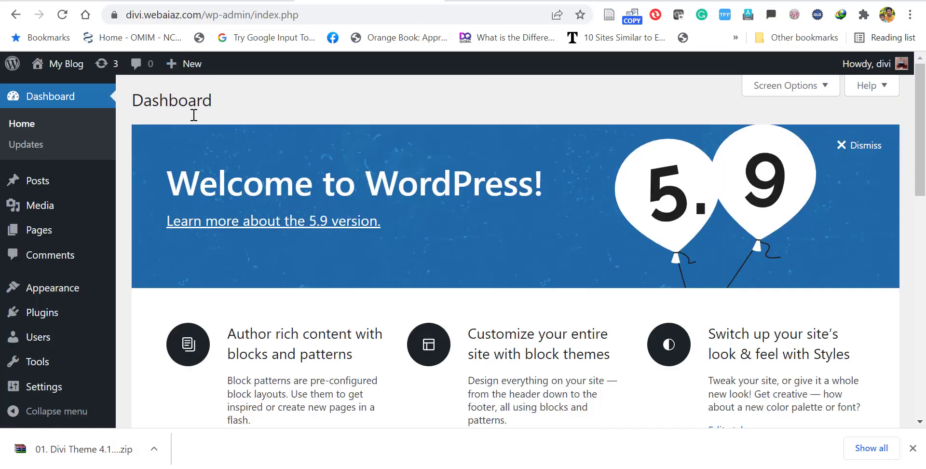
Open Appearance > Themes, glance at the Elegant Themes tab, and return to WordPress
{"action": "scroll", "coordinate": [140, 290], "scroll_direction": "down", "scroll_amount": 2}
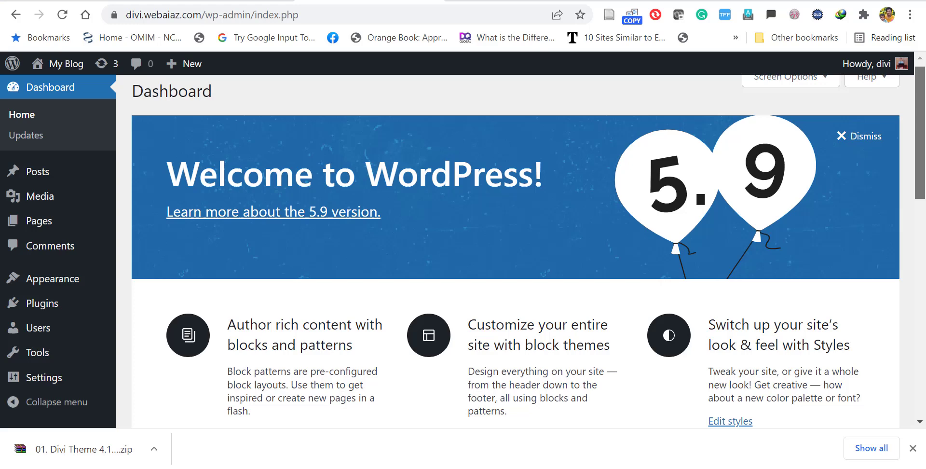
{"action": "mouse_move", "coordinate": [53, 289]}
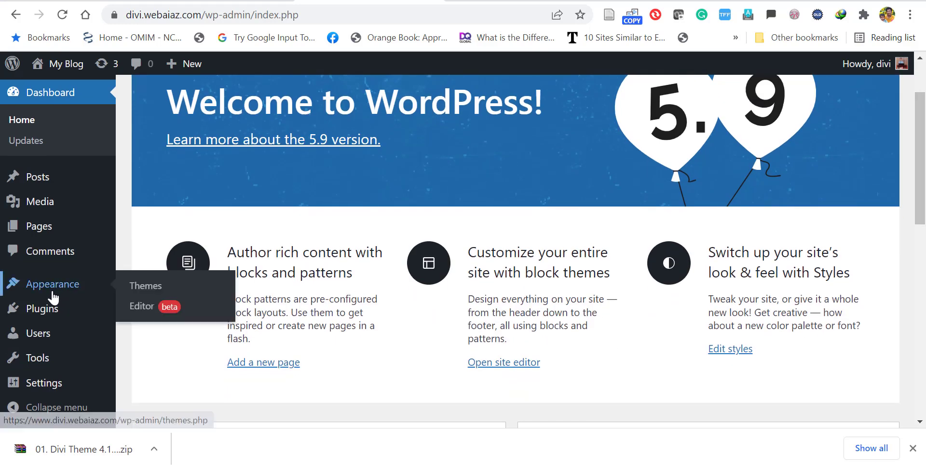
{"action": "left_click", "coordinate": [149, 291]}
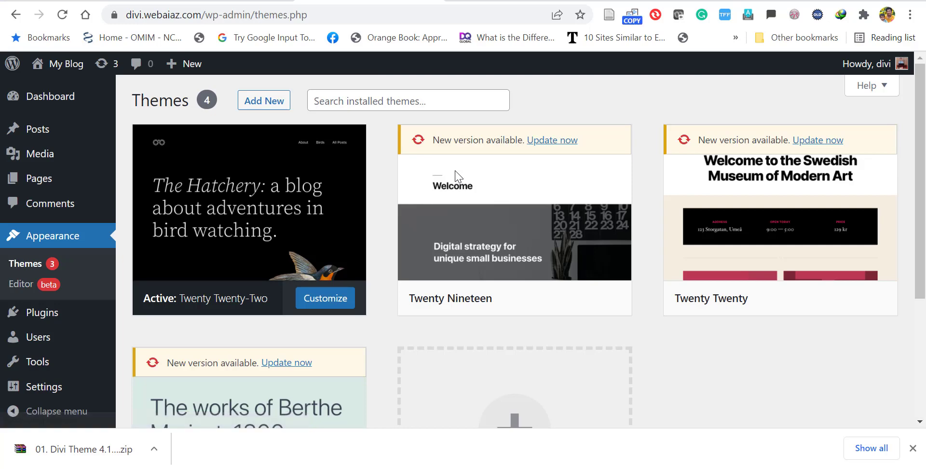
{"action": "left_click", "coordinate": [510, 1]}
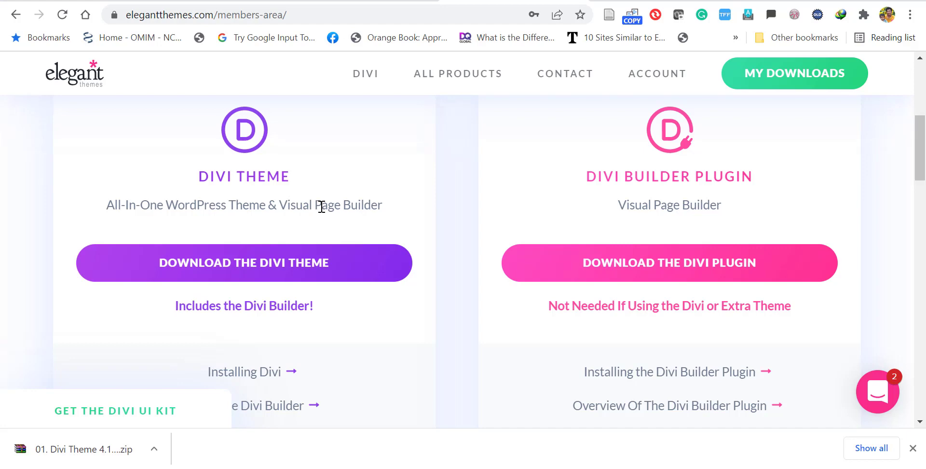
{"action": "key", "text": "ctrl+Tab"}
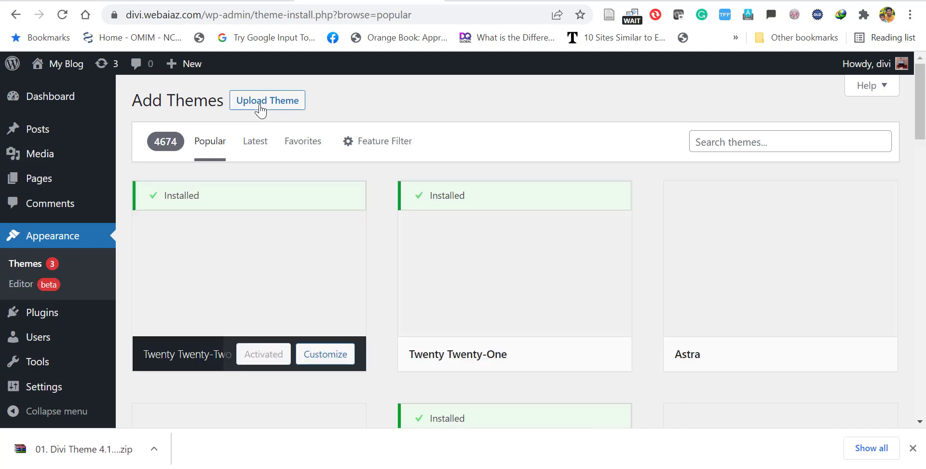
Upload 01. Divi Theme 4.14.7.zip through Upload Theme and install it
{"action": "left_click", "coordinate": [260, 109]}
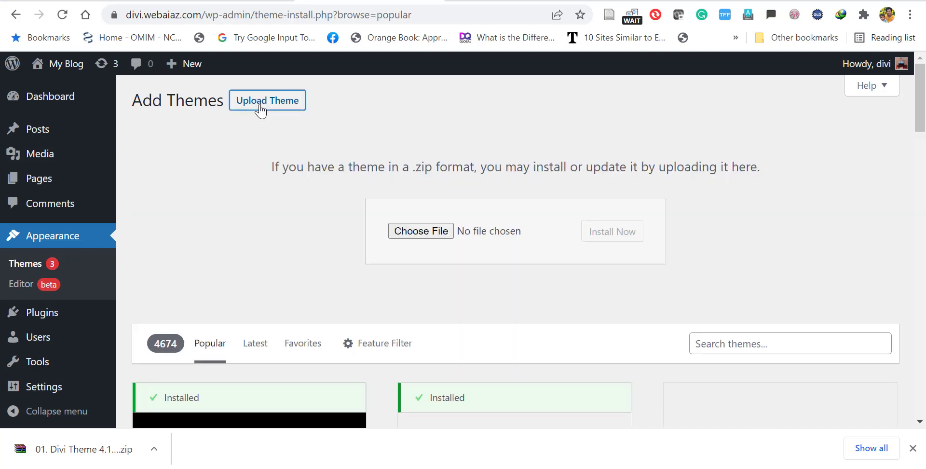
{"action": "left_click", "coordinate": [408, 232]}
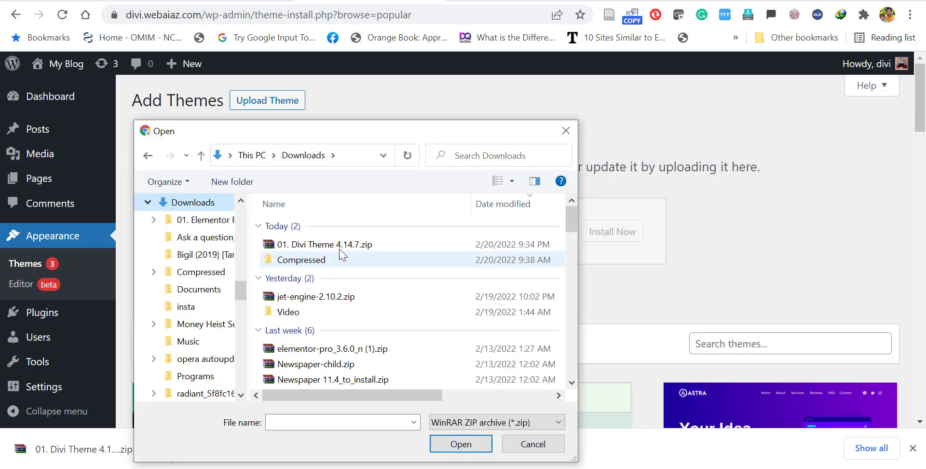
{"action": "left_click", "coordinate": [336, 246]}
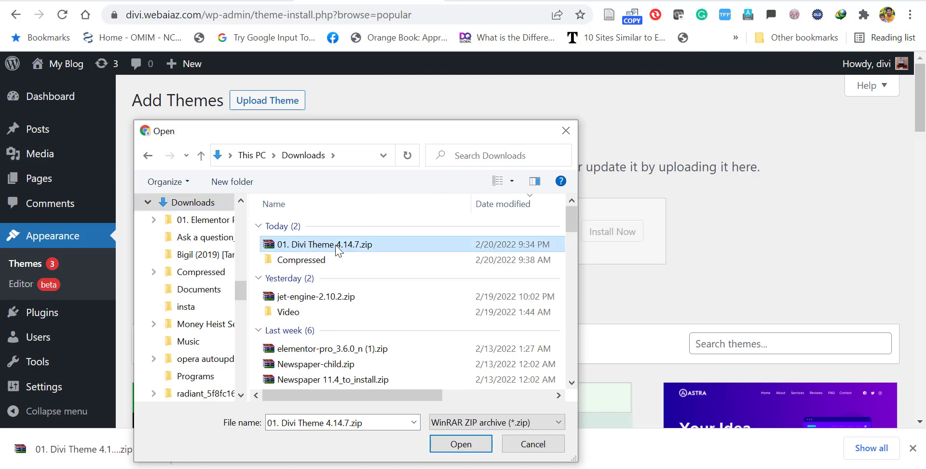
{"action": "left_click", "coordinate": [459, 443]}
{"action": "left_click", "coordinate": [600, 237]}
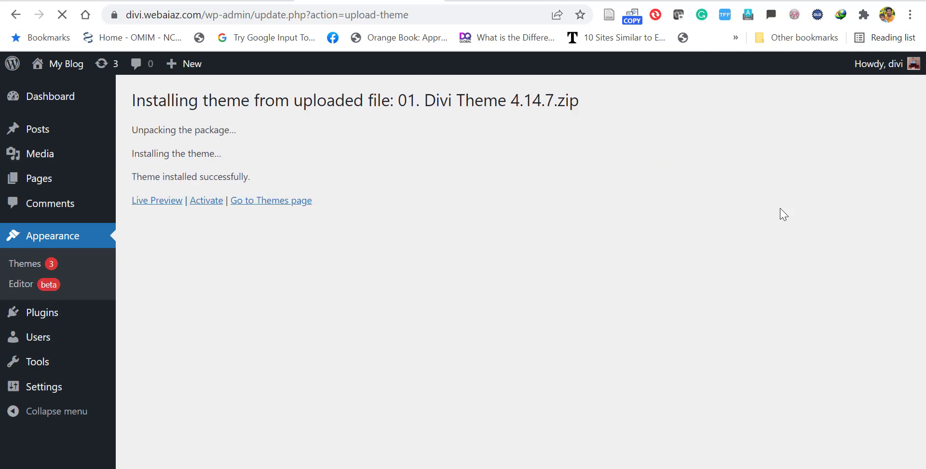
Activate Divi and save the Elegant Themes username and API key under Theme Options > Updates
{"action": "left_click", "coordinate": [203, 204]}
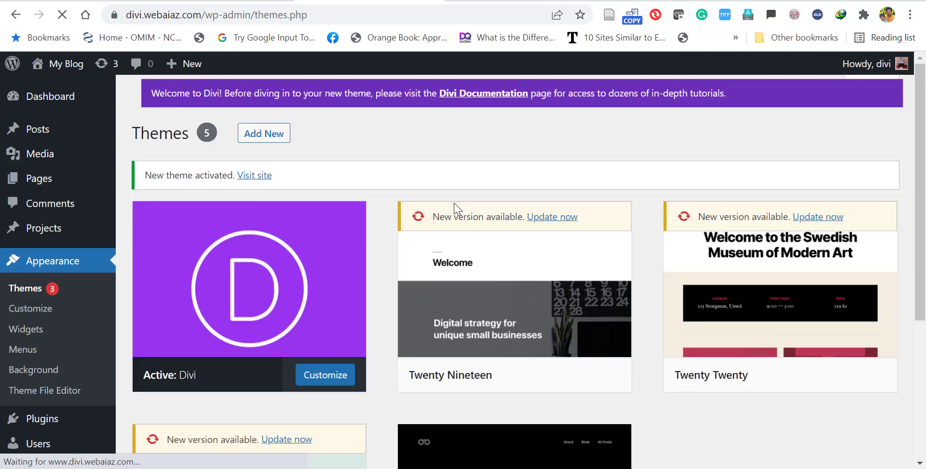
{"action": "scroll", "coordinate": [924, 262], "scroll_direction": "down", "scroll_amount": 4}
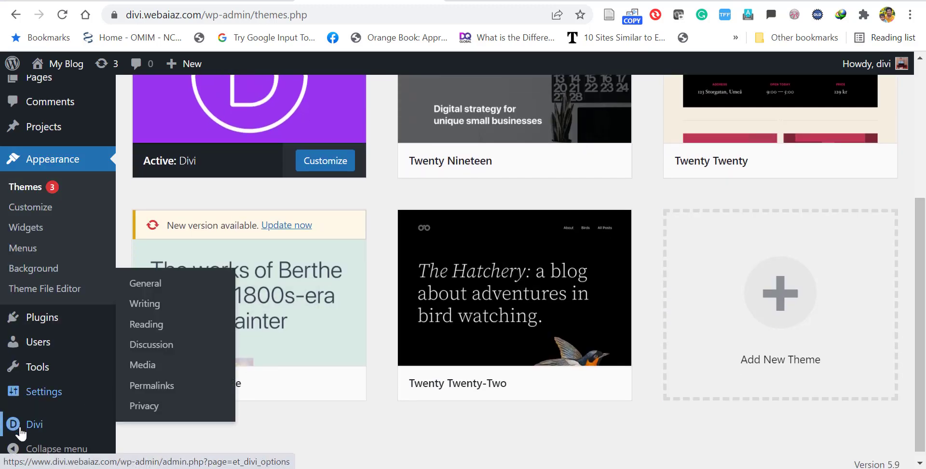
{"action": "mouse_move", "coordinate": [23, 426]}
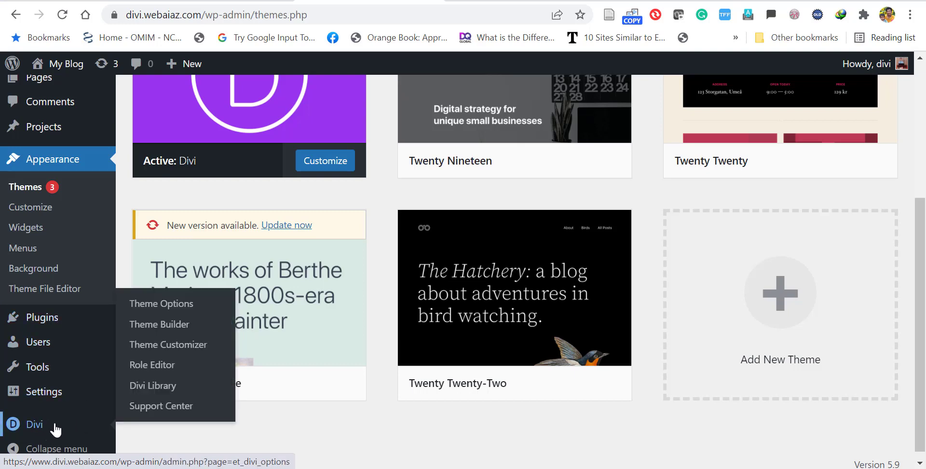
{"action": "left_click", "coordinate": [166, 305]}
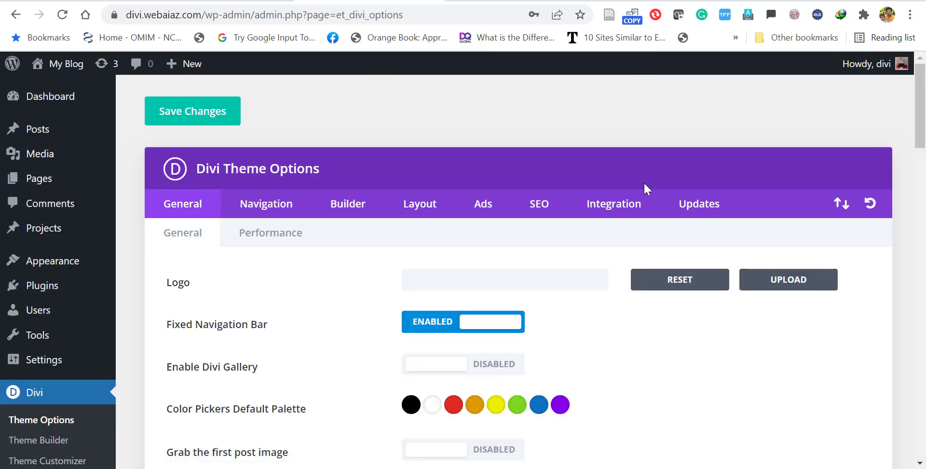
{"action": "left_click_drag", "start_coordinate": [917, 120], "coordinate": [923, 144]}
{"action": "scroll", "coordinate": [692, 122], "scroll_direction": "up", "scroll_amount": 1}
{"action": "left_click", "coordinate": [694, 126]}
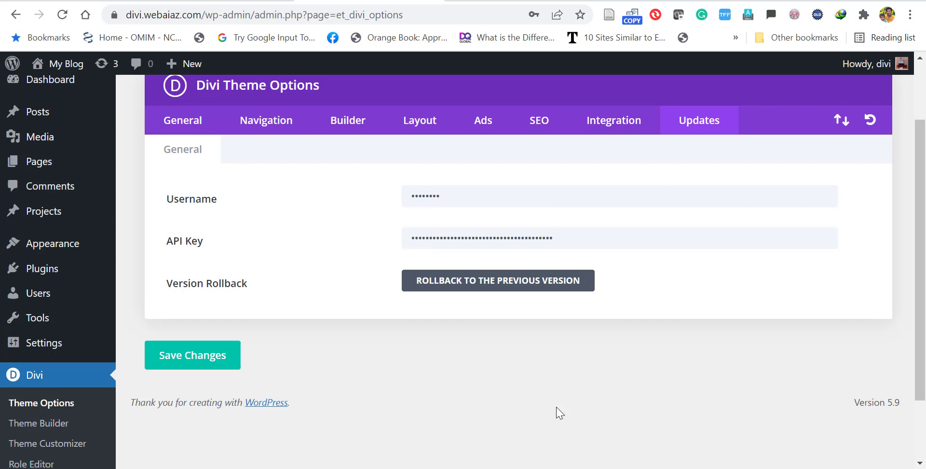
{"action": "left_click", "coordinate": [190, 358]}
Load the site's homepage in a new browser tab by pasting its URL
{"action": "key", "text": "ctrl+t"}
{"action": "type", "text": "https://www.divi.webaiaz.com/"}
{"action": "key", "text": "Return"}
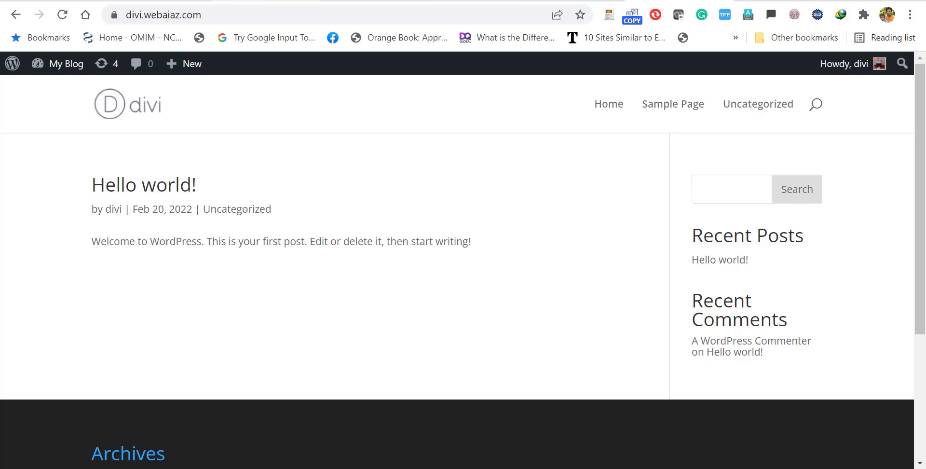
Trash the default Privacy Policy and Sample Page from the All Pages list
{"action": "left_click", "coordinate": [728, 1]}
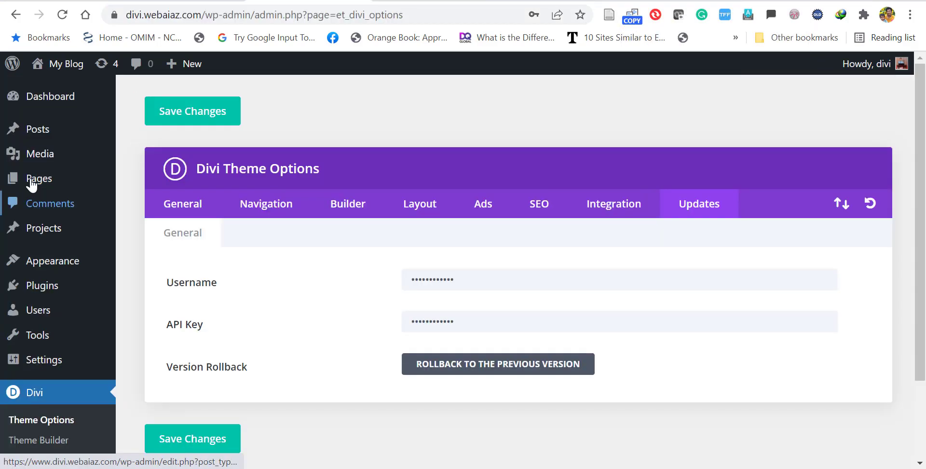
{"action": "mouse_move", "coordinate": [39, 181]}
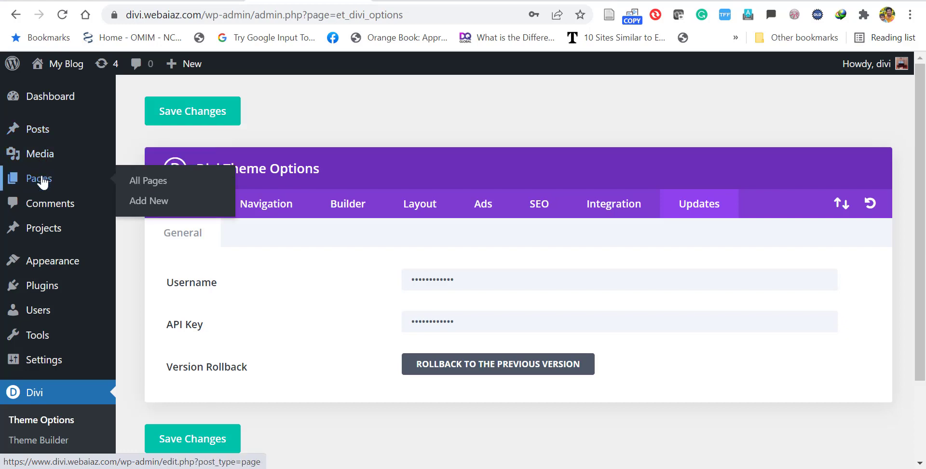
{"action": "left_click", "coordinate": [144, 186]}
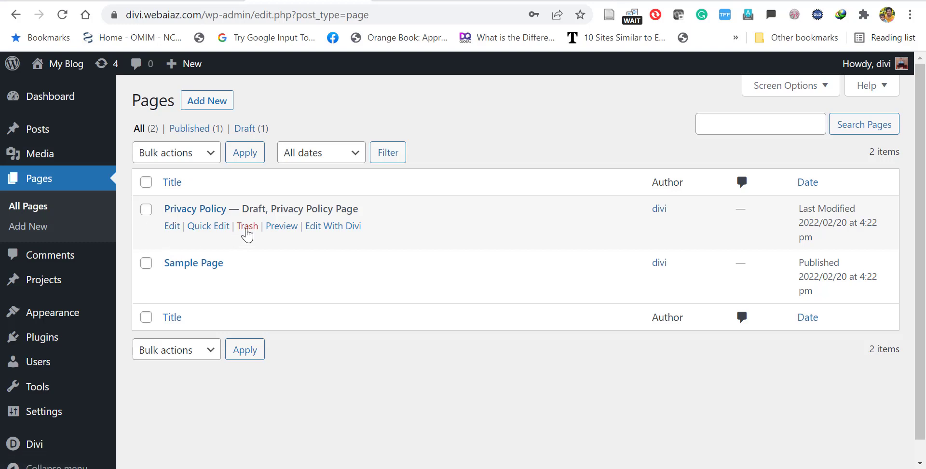
{"action": "left_click", "coordinate": [247, 226]}
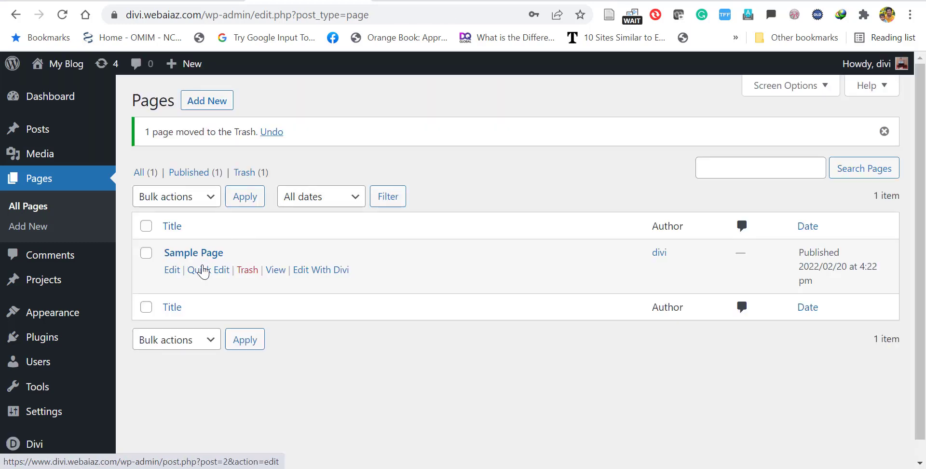
{"action": "left_click", "coordinate": [245, 270]}
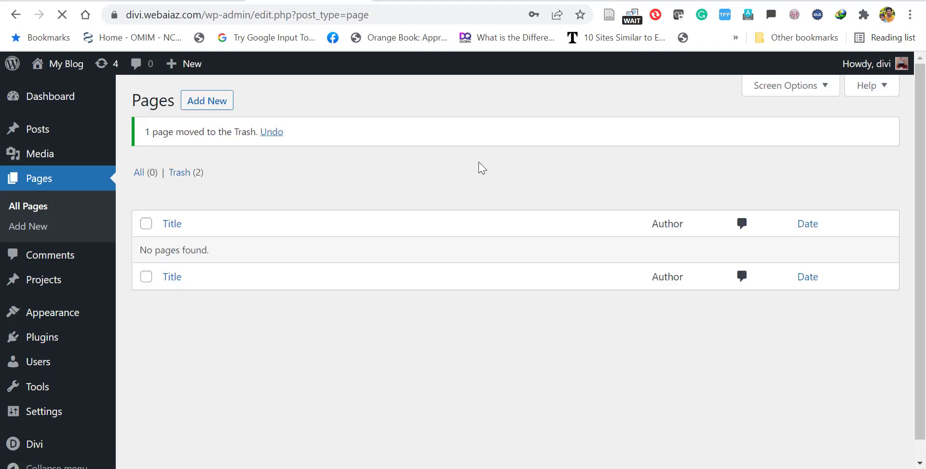
Add a new page titled HOME and launch the Divi Builder on it
{"action": "left_click", "coordinate": [219, 102]}
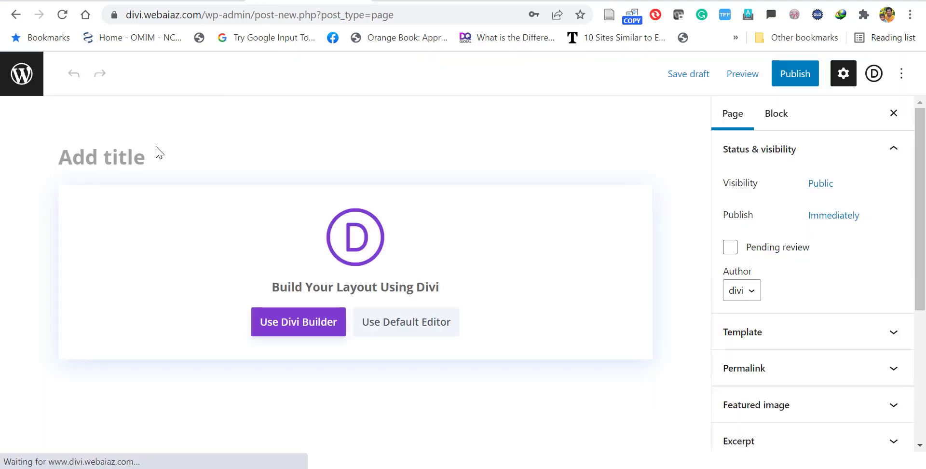
{"action": "type", "text": "HOME"}
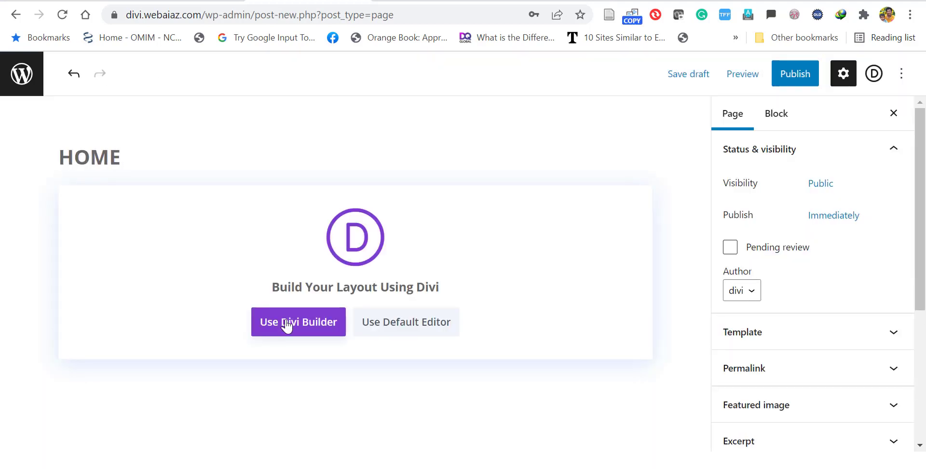
{"action": "left_click", "coordinate": [287, 322]}
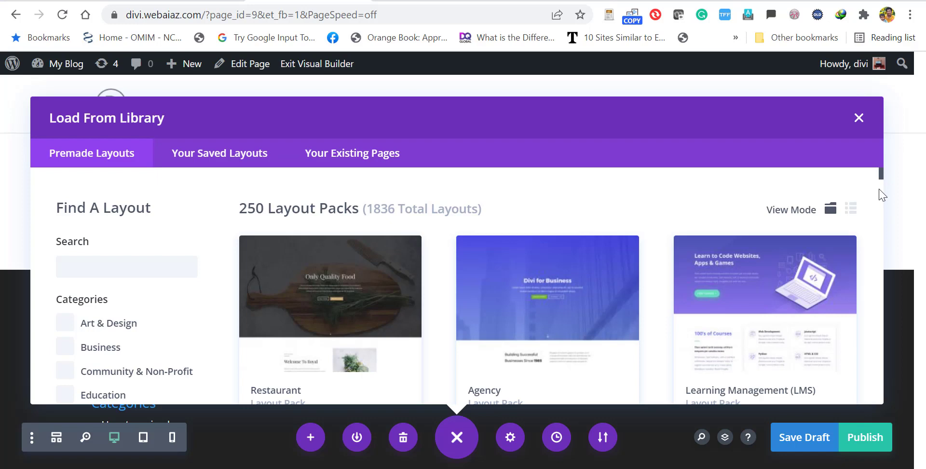
Scroll the premade layouts to the Print Shop pack and open its layout details
{"action": "left_click_drag", "start_coordinate": [881, 192], "coordinate": [866, 406]}
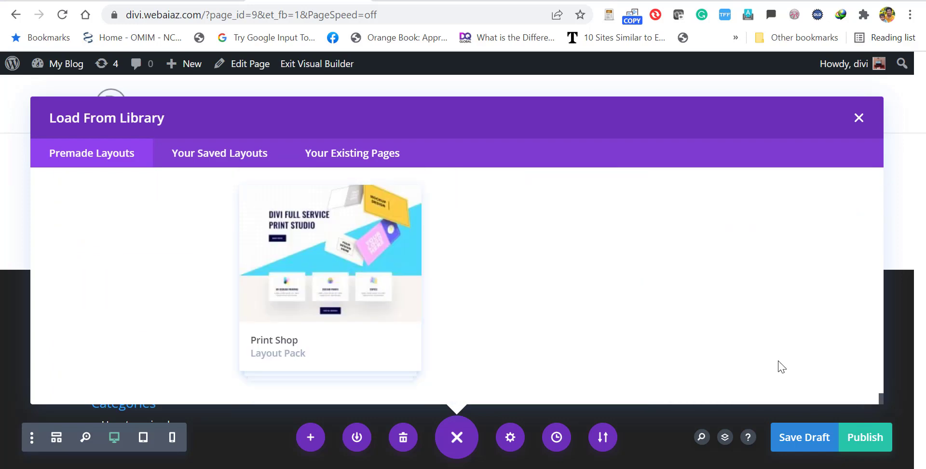
{"action": "left_click", "coordinate": [311, 269]}
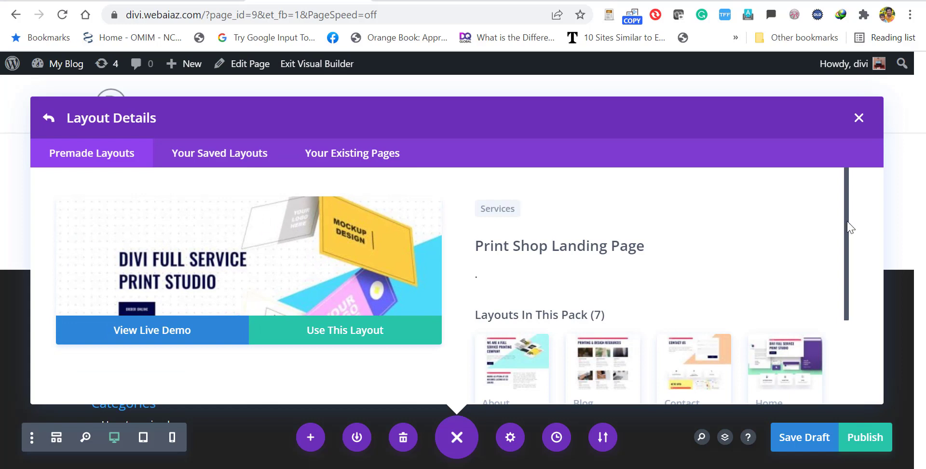
{"action": "left_click_drag", "start_coordinate": [851, 227], "coordinate": [837, 311]}
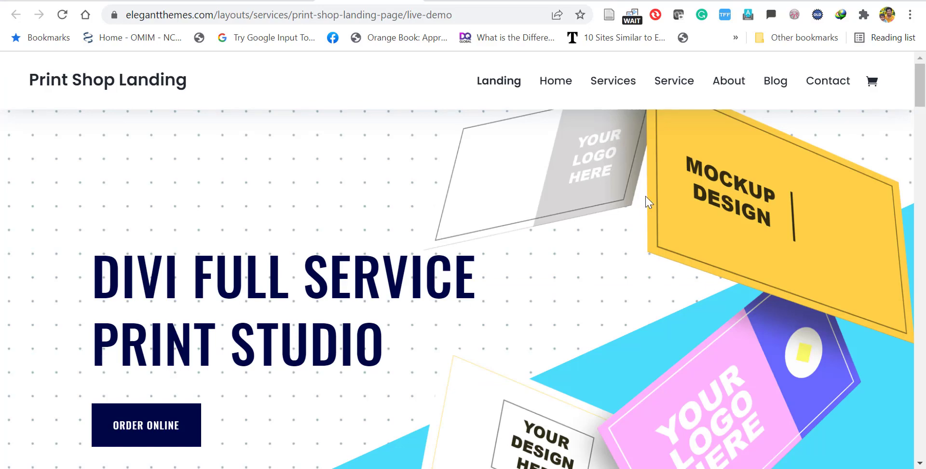
Scroll through the Print Shop live demo, then close its tab to return to the pack details
{"action": "left_click_drag", "start_coordinate": [920, 92], "coordinate": [922, 449]}
{"action": "key", "text": "ctrl+w"}
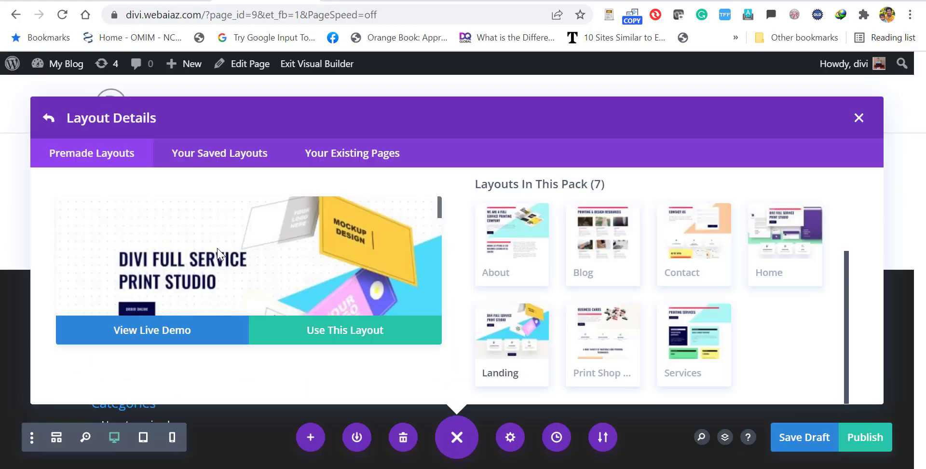
Apply the Print Shop landing layout and correct the headline to DIVI FULL SERVICES
{"action": "left_click", "coordinate": [324, 335]}
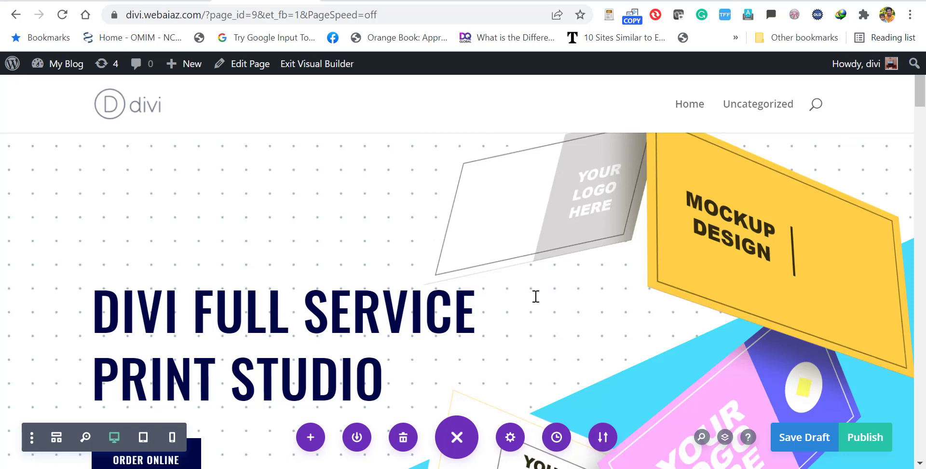
{"action": "scroll", "coordinate": [535, 296], "scroll_direction": "down", "scroll_amount": 7}
{"action": "scroll", "coordinate": [472, 208], "scroll_direction": "up", "scroll_amount": 5}
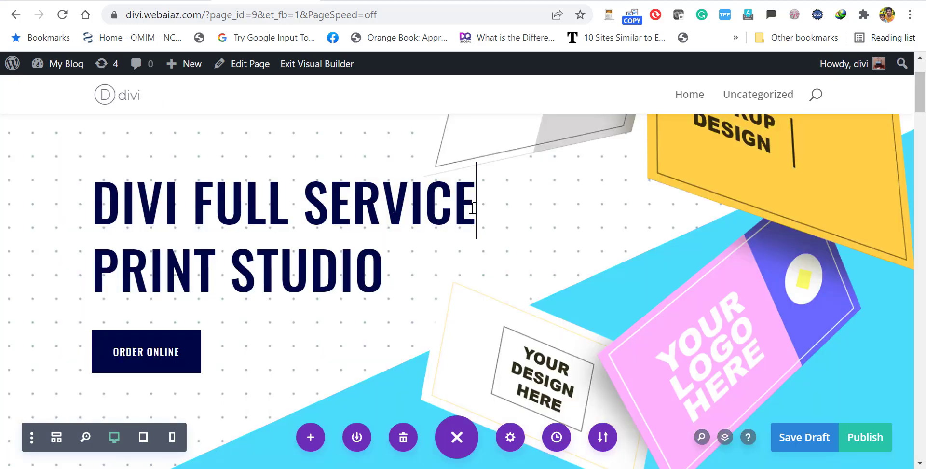
{"action": "left_click", "coordinate": [472, 208]}
{"action": "type", "text": "S"}
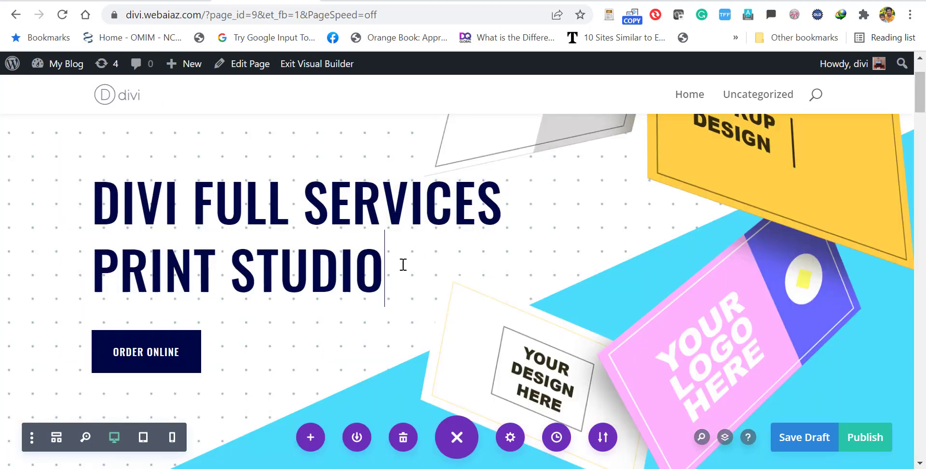
{"action": "key", "text": "ctrl+Home"}
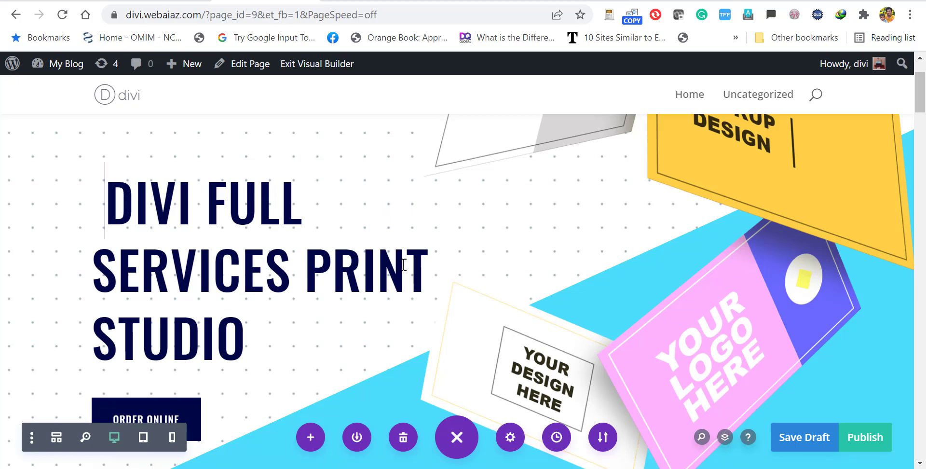
{"action": "key", "text": "BackSpace"}
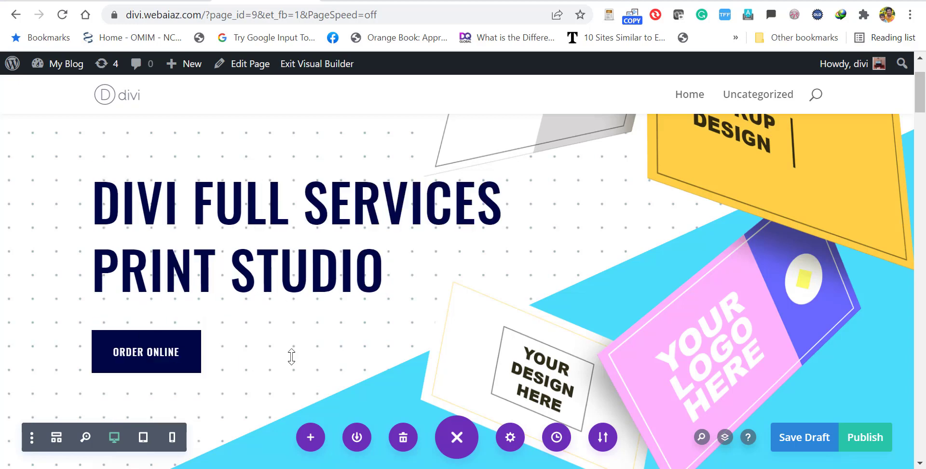
Retitle the CUSTOM PRINTS card to CUSTOM PRINTING and replace LOREM with PRINT
{"action": "scroll", "coordinate": [291, 355], "scroll_direction": "down", "scroll_amount": 10}
{"action": "left_click", "coordinate": [510, 182]}
{"action": "key", "text": "BackSpace"}
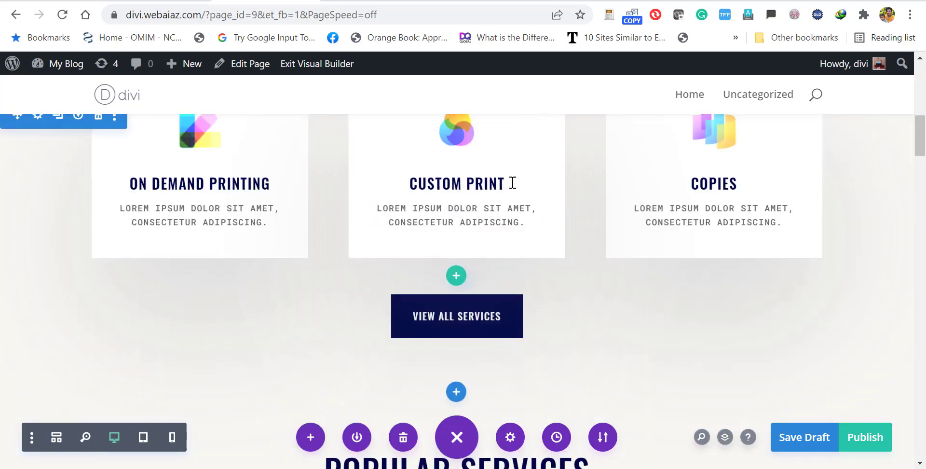
{"action": "type", "text": "ING"}
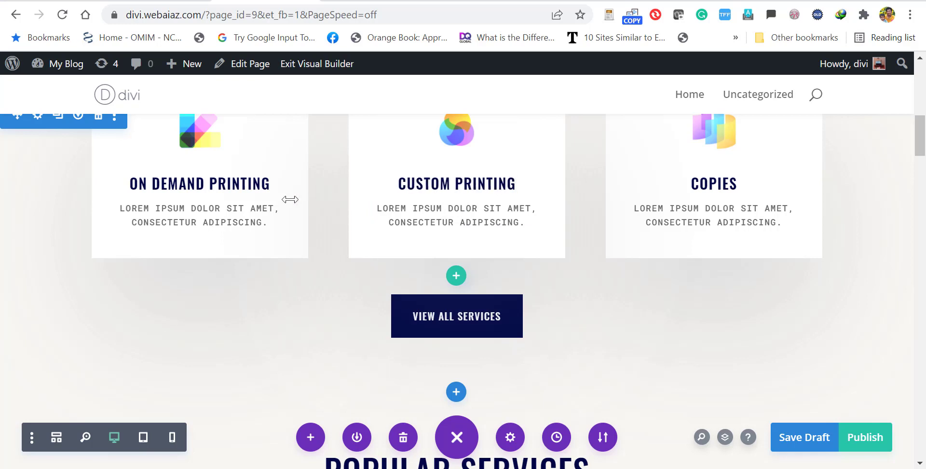
{"action": "left_click", "coordinate": [407, 210]}
{"action": "key", "text": "BackSpace"}
{"action": "key", "text": "BackSpace"}
{"action": "key", "text": "BackSpace"}
{"action": "key", "text": "BackSpace"}
{"action": "key", "text": "BackSpace"}
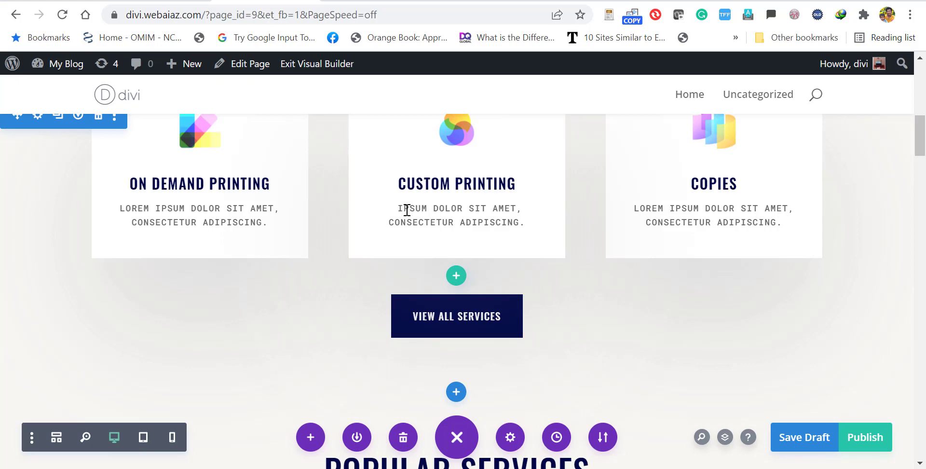
{"action": "type", "text": "PRINT"}
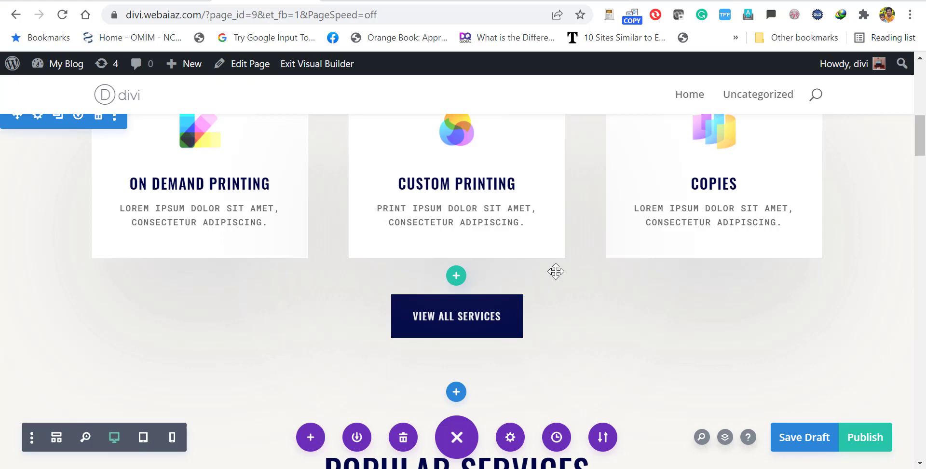
{"action": "left_click_drag", "start_coordinate": [919, 153], "coordinate": [918, 268]}
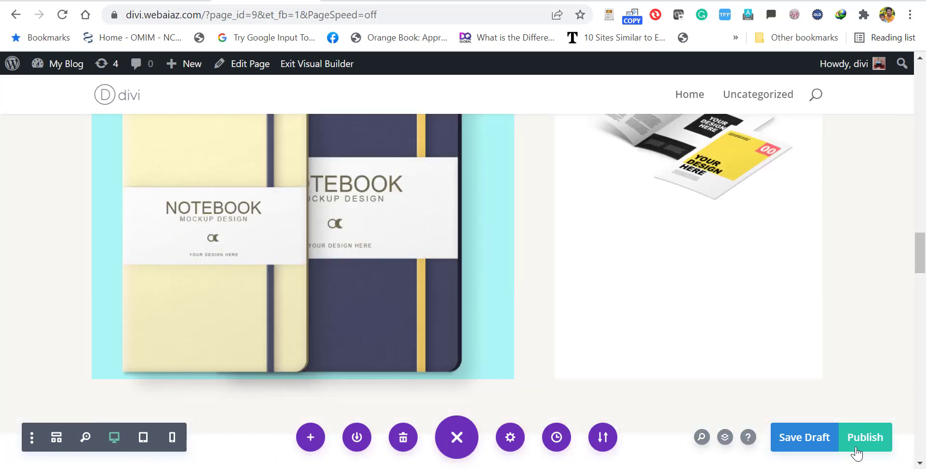
Publish HOME, check it live at divi.webaiaz.com/home/, then go to the admin Dashboard
{"action": "left_click", "coordinate": [857, 441]}
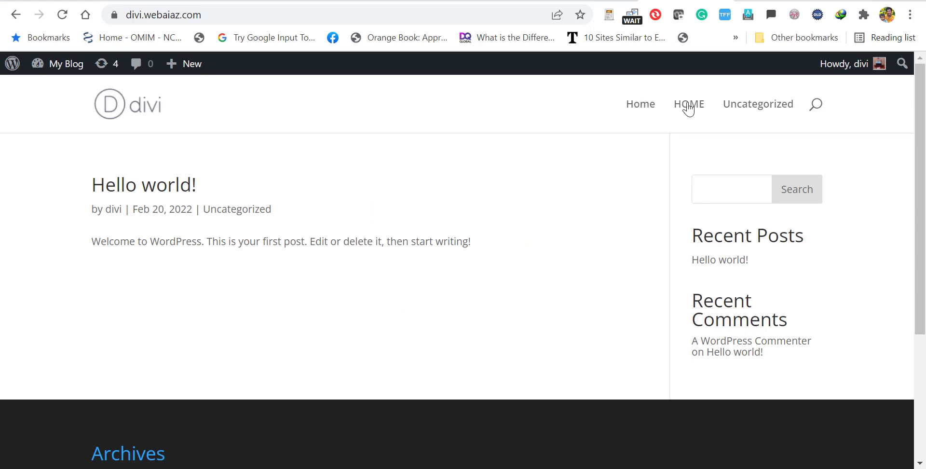
{"action": "left_click", "coordinate": [688, 107]}
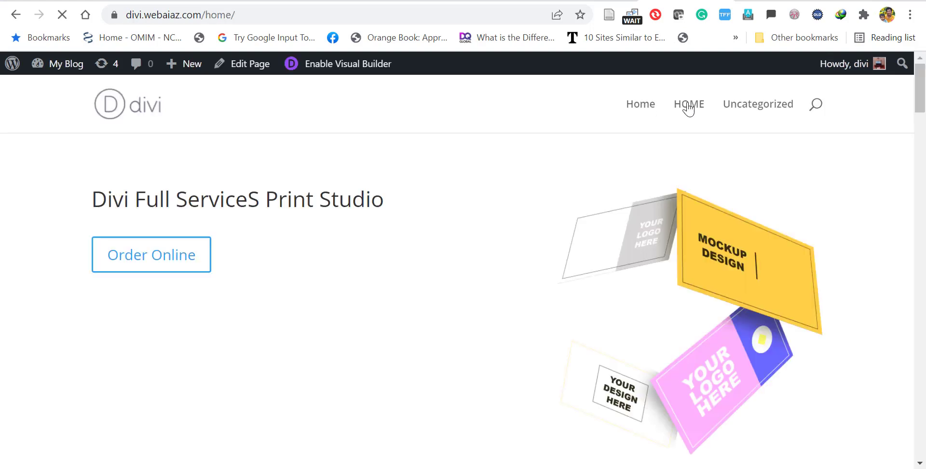
{"action": "scroll", "coordinate": [744, 121], "scroll_direction": "down", "scroll_amount": 20}
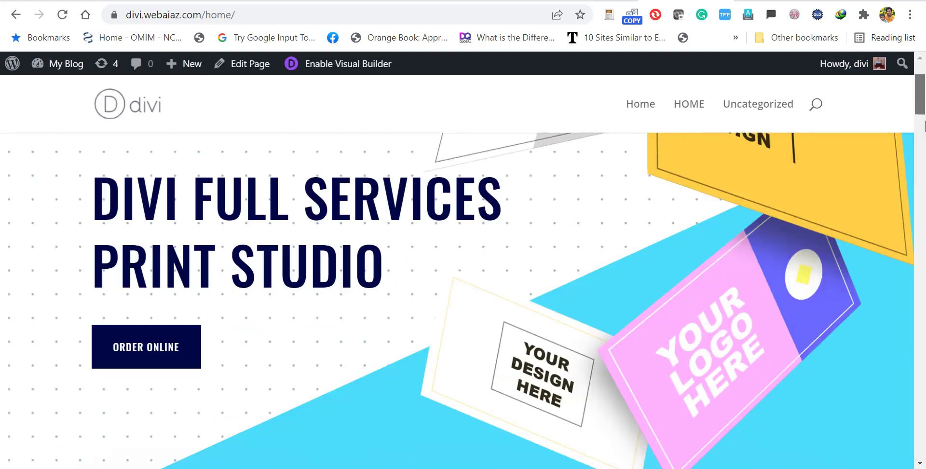
{"action": "scroll", "coordinate": [457, 291], "scroll_direction": "up", "scroll_amount": 20}
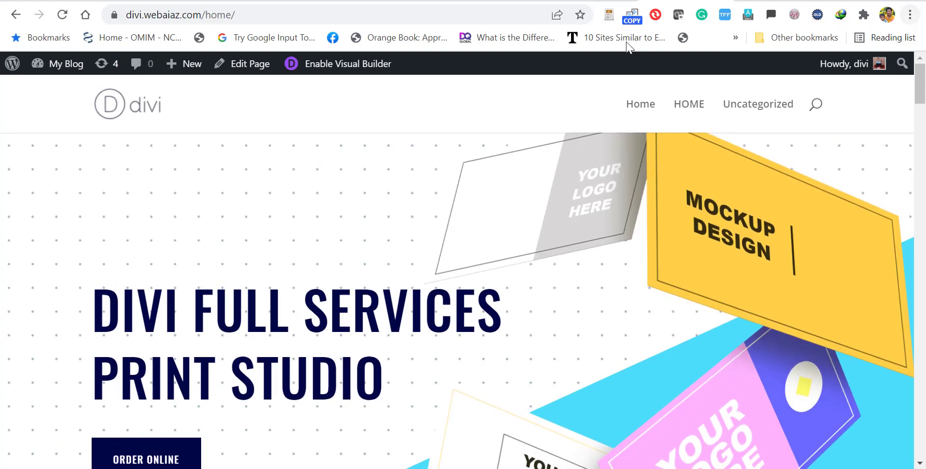
{"action": "mouse_move", "coordinate": [62, 65]}
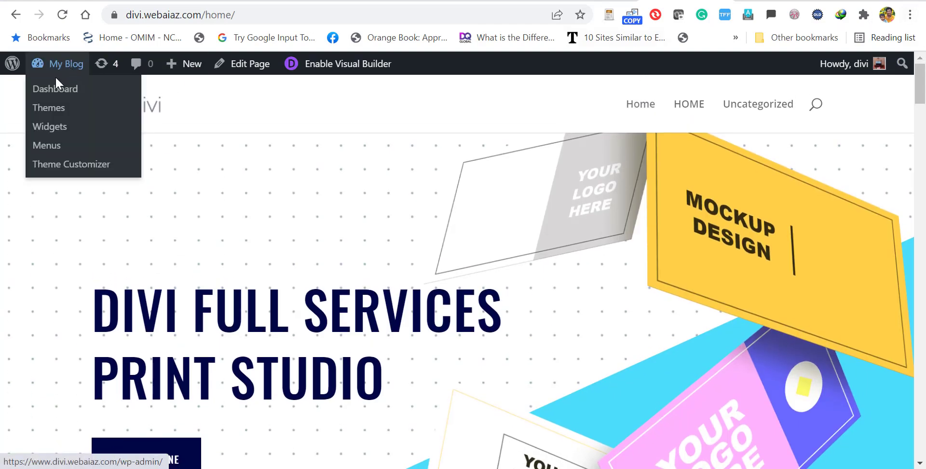
{"action": "left_click", "coordinate": [54, 89]}
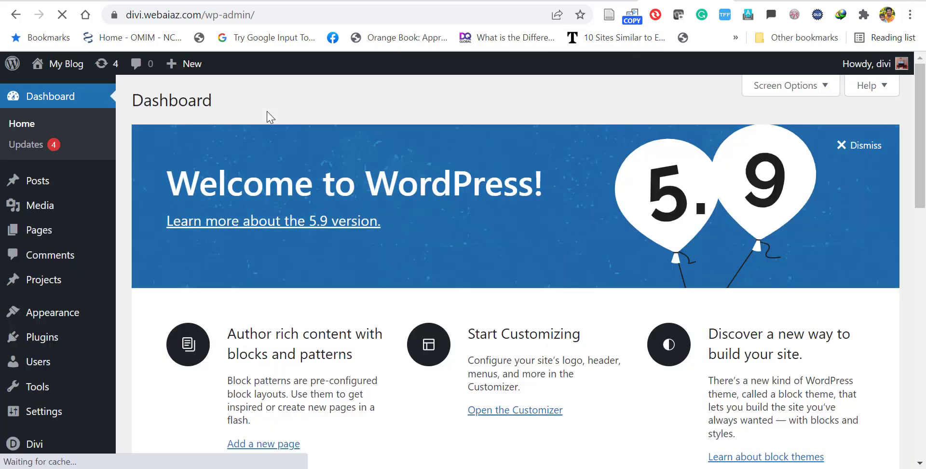
In Customize Homepage Settings, choose A static page with HOME as Homepage and publish
{"action": "scroll", "coordinate": [159, 208], "scroll_direction": "down", "scroll_amount": 2}
{"action": "mouse_move", "coordinate": [52, 303]}
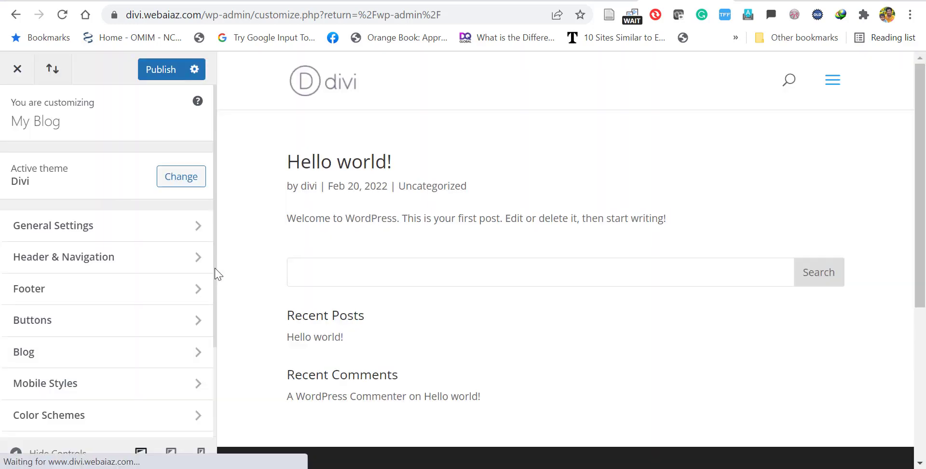
{"action": "left_click_drag", "start_coordinate": [215, 268], "coordinate": [212, 382]}
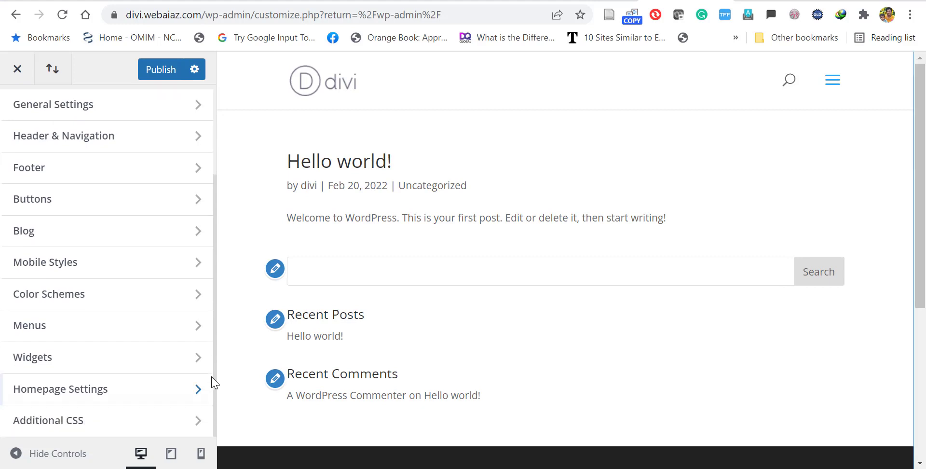
{"action": "left_click", "coordinate": [144, 391]}
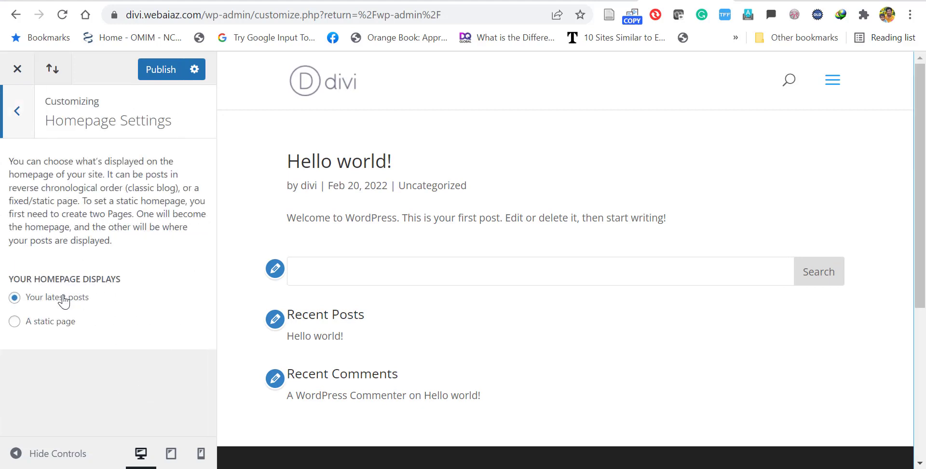
{"action": "left_click", "coordinate": [14, 323]}
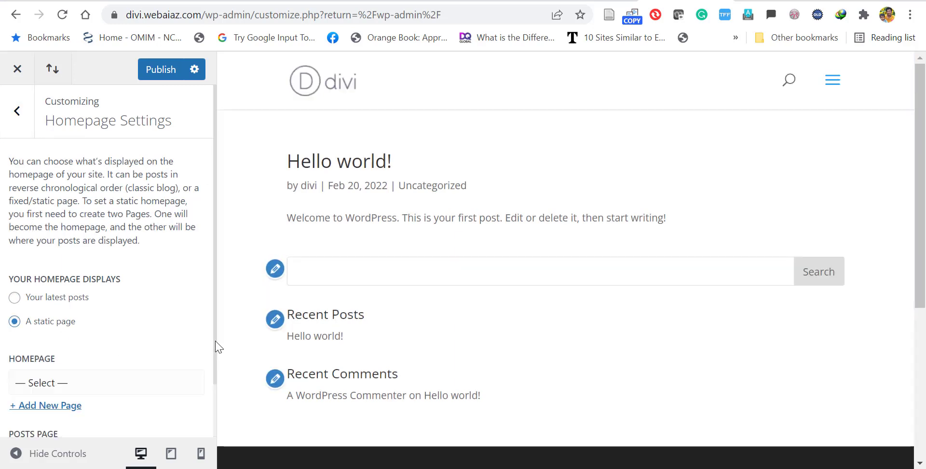
{"action": "left_click_drag", "start_coordinate": [214, 347], "coordinate": [209, 401]}
{"action": "left_click", "coordinate": [127, 322]}
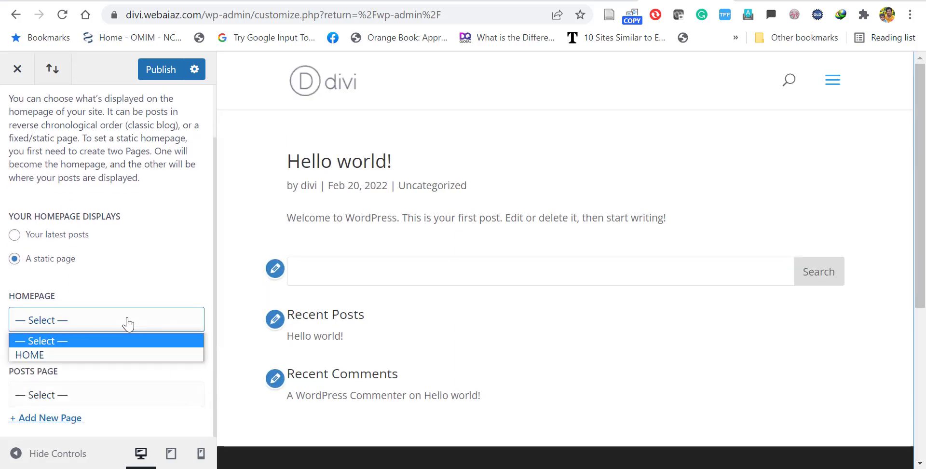
{"action": "left_click", "coordinate": [64, 355]}
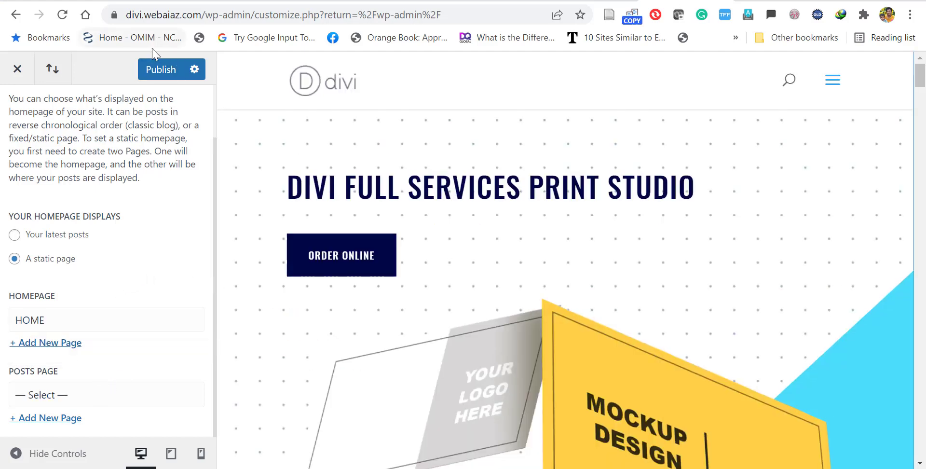
{"action": "left_click", "coordinate": [159, 70]}
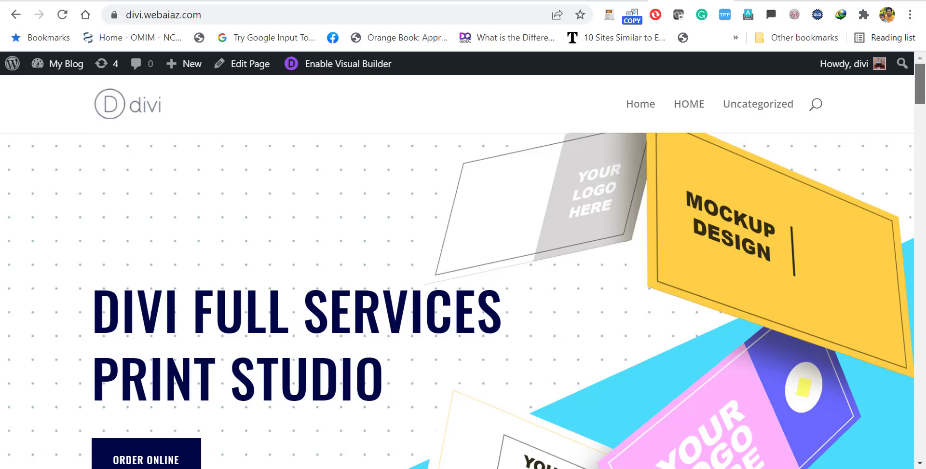
{"action": "scroll", "coordinate": [924, 101], "scroll_direction": "down", "scroll_amount": 1}
{"action": "left_click_drag", "start_coordinate": [923, 102], "coordinate": [893, 58]}
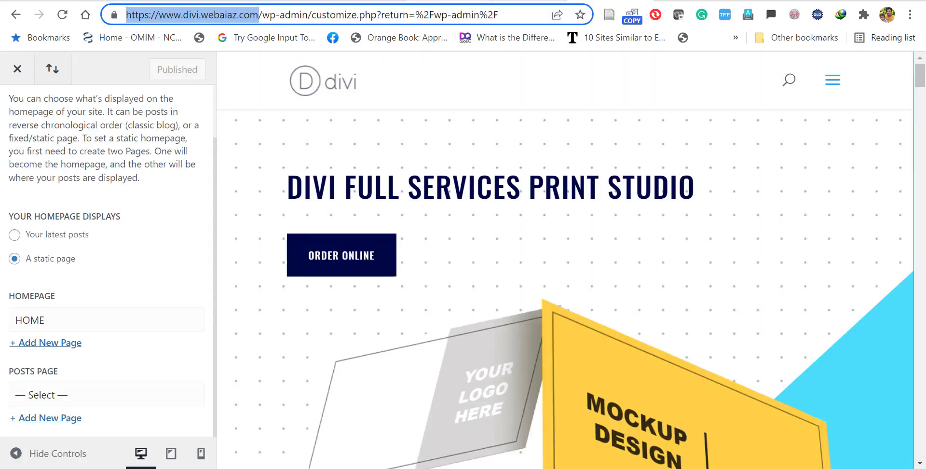
Create a menu named Primary Menu assigned to the Primary Menu location
{"action": "left_click", "coordinate": [19, 17]}
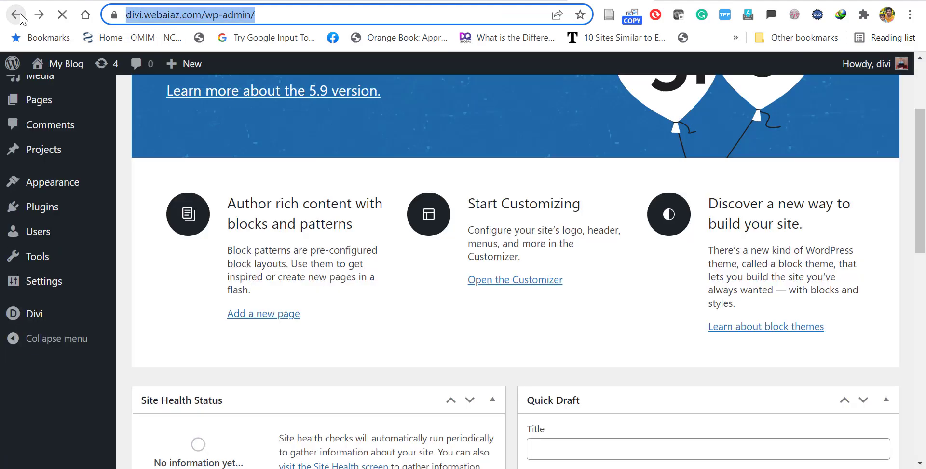
{"action": "mouse_move", "coordinate": [53, 292]}
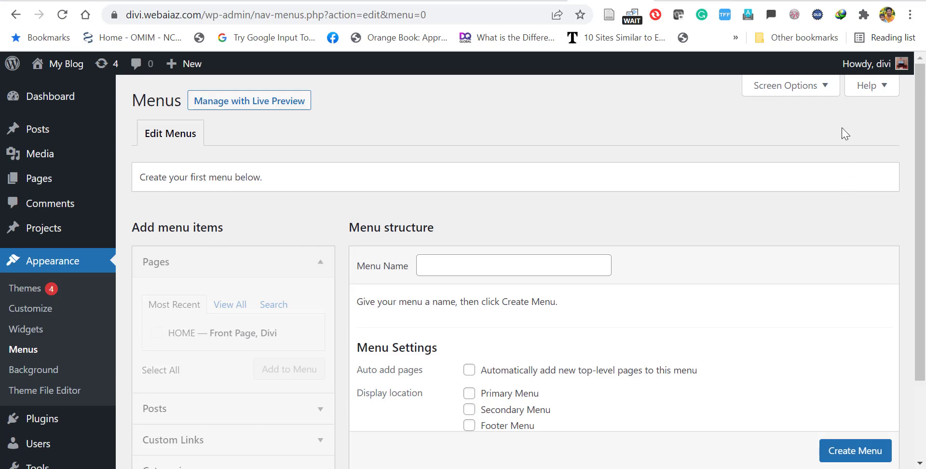
{"action": "left_click_drag", "start_coordinate": [925, 130], "coordinate": [925, 215]}
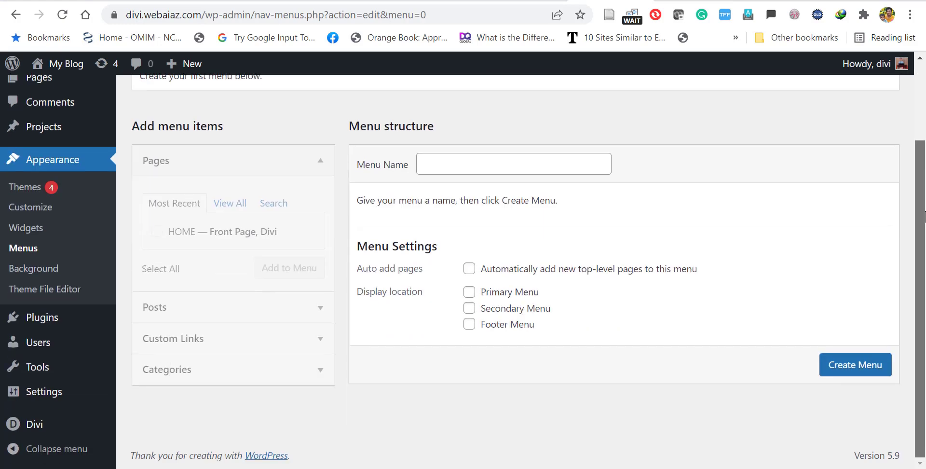
{"action": "scroll", "coordinate": [925, 215], "scroll_direction": "up", "scroll_amount": 1}
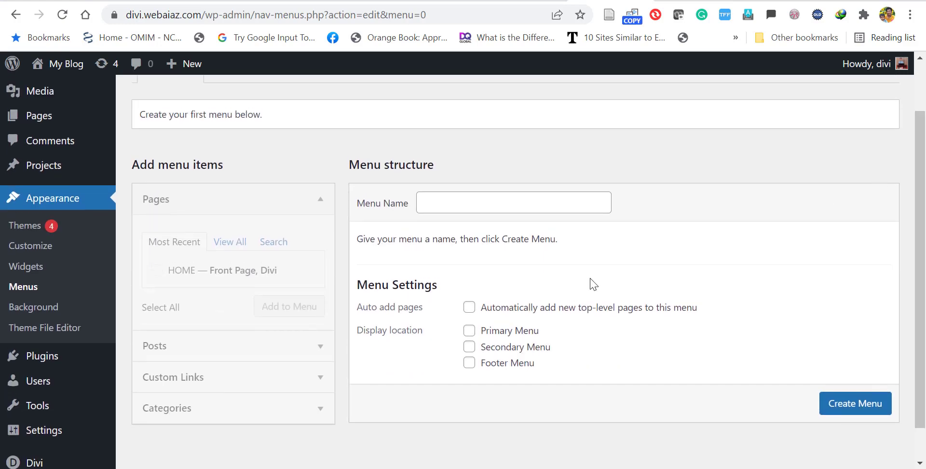
{"action": "left_click", "coordinate": [448, 196]}
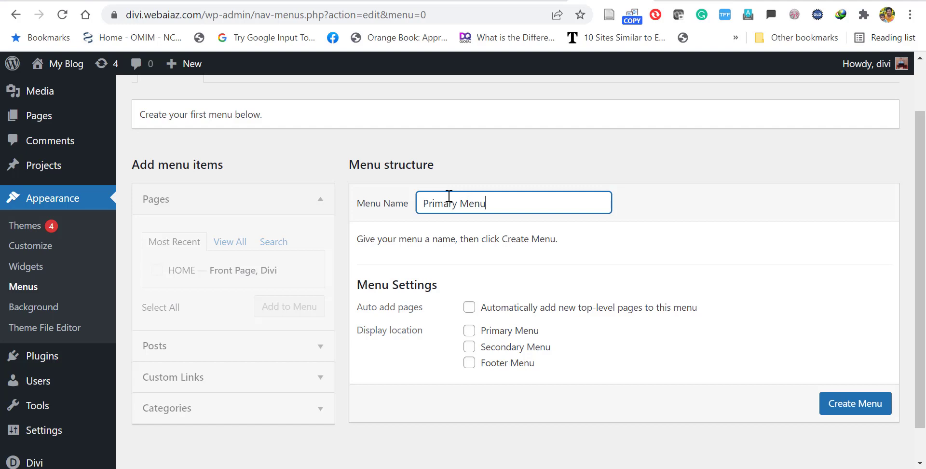
{"action": "left_click", "coordinate": [469, 331]}
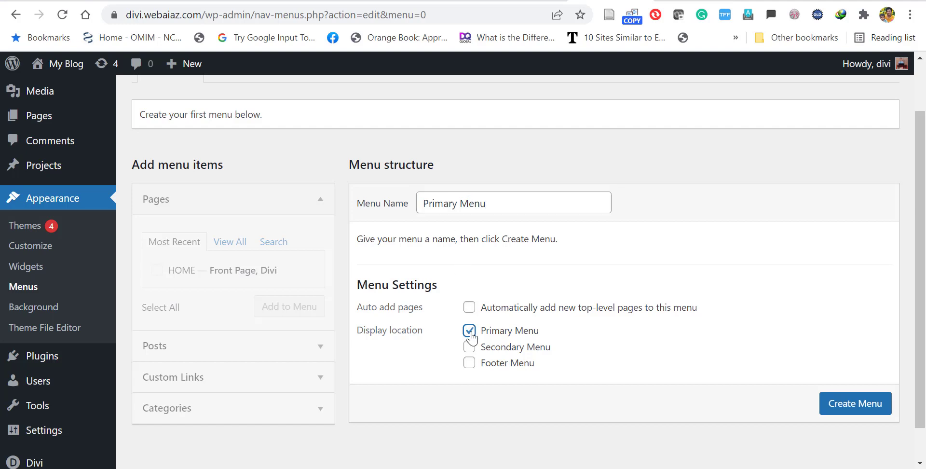
{"action": "left_click", "coordinate": [843, 404]}
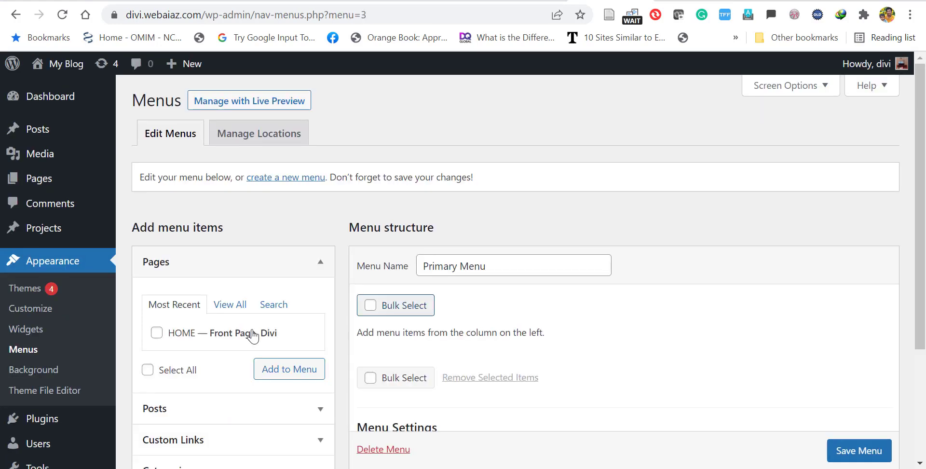
Add the HOME page to Primary Menu, save it, and view the live site
{"action": "left_click", "coordinate": [156, 332]}
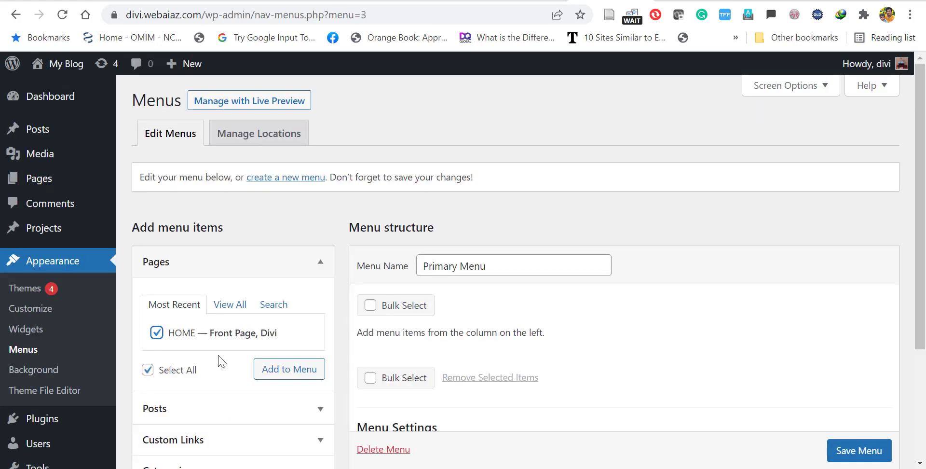
{"action": "left_click", "coordinate": [275, 370]}
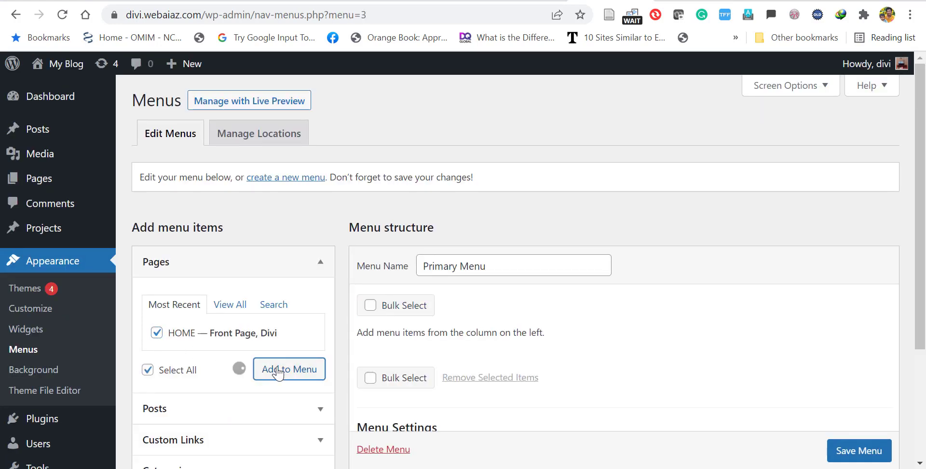
{"action": "left_click", "coordinate": [849, 451]}
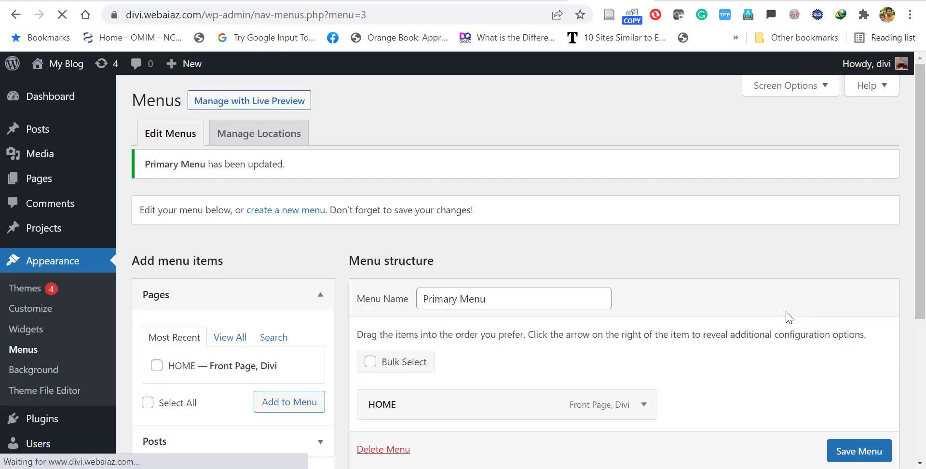
{"action": "left_click_drag", "start_coordinate": [919, 208], "coordinate": [924, 288]}
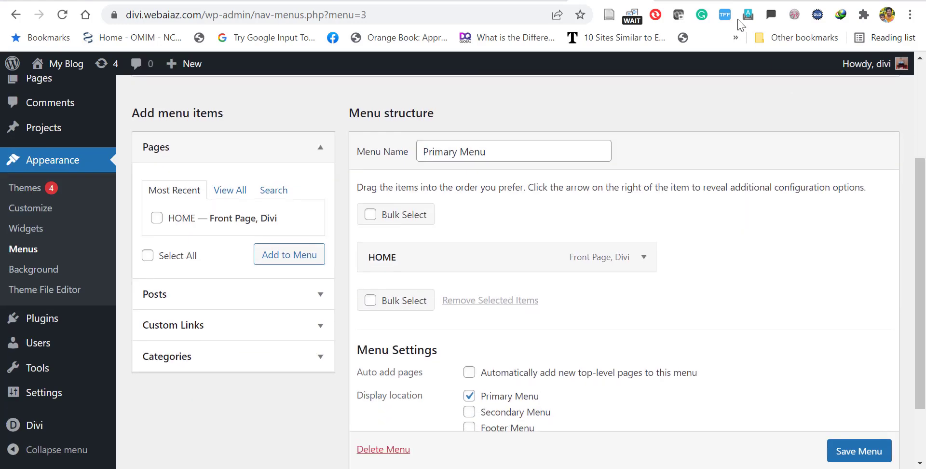
{"action": "left_click", "coordinate": [66, 63]}
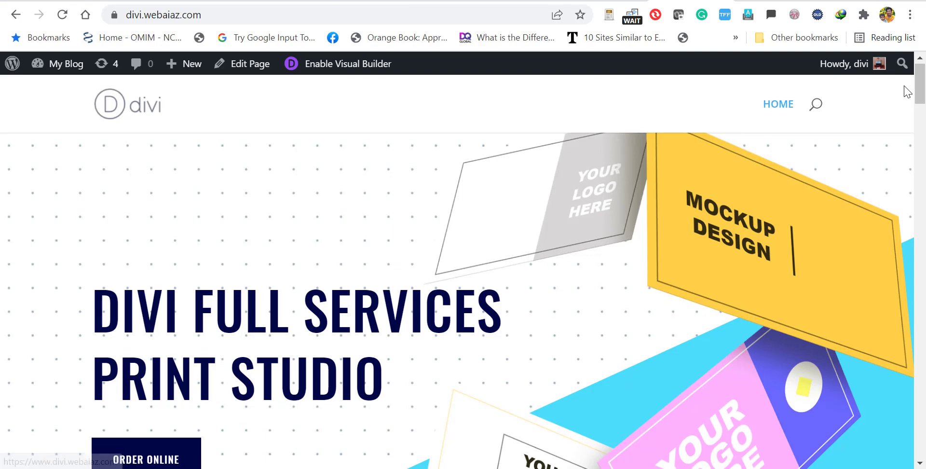
Check the live site's single HOME link, then return to the Menus admin page
{"action": "left_click_drag", "start_coordinate": [919, 88], "coordinate": [924, 36]}
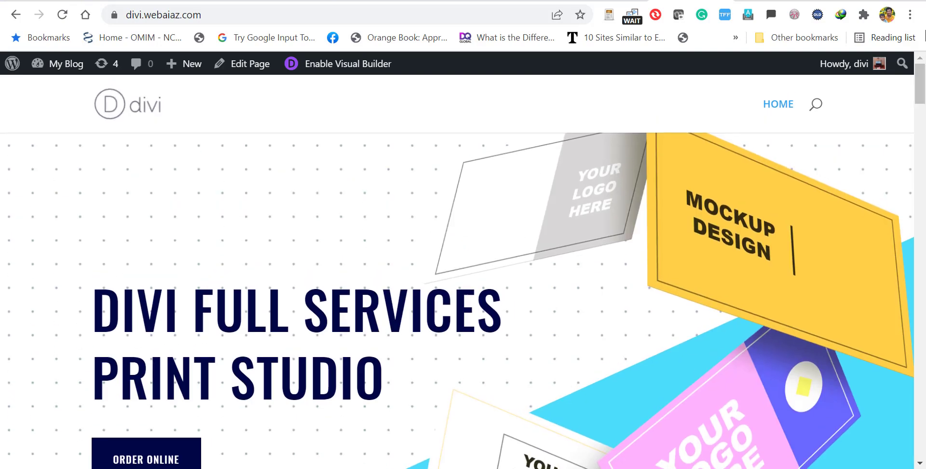
{"action": "key", "text": "ctrl+Tab"}
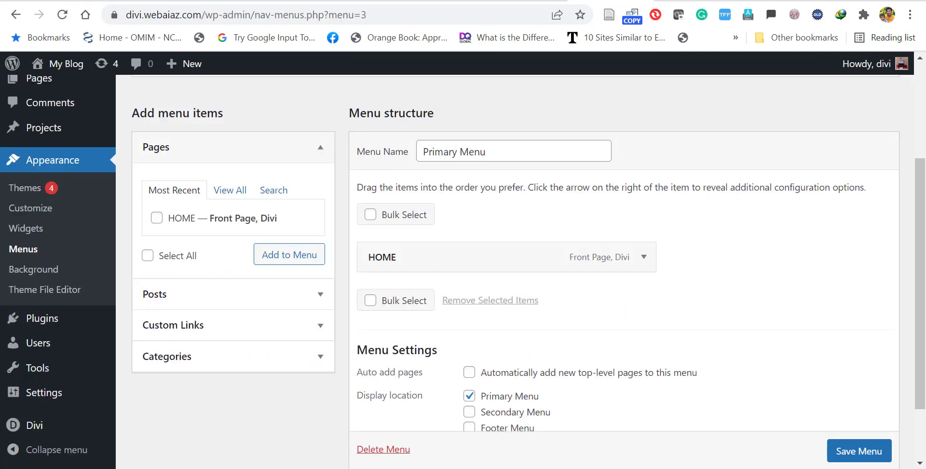
{"action": "scroll", "coordinate": [99, 187], "scroll_direction": "up", "scroll_amount": 4}
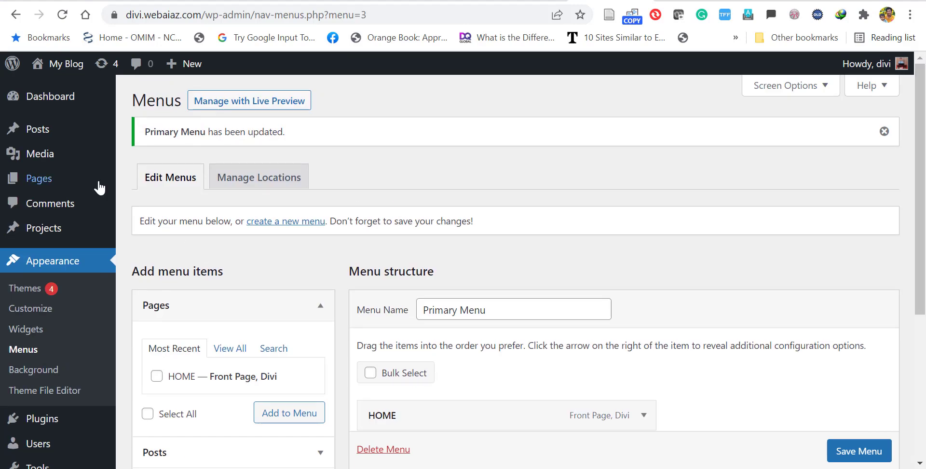
Create a new page titled SERVICES and start building it with Divi
{"action": "mouse_move", "coordinate": [58, 181]}
{"action": "left_click", "coordinate": [147, 202]}
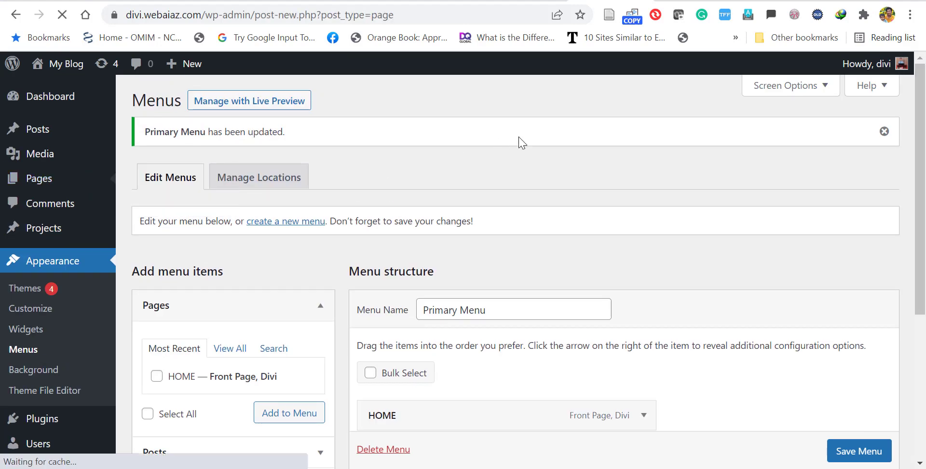
{"action": "type", "text": "SERVI"}
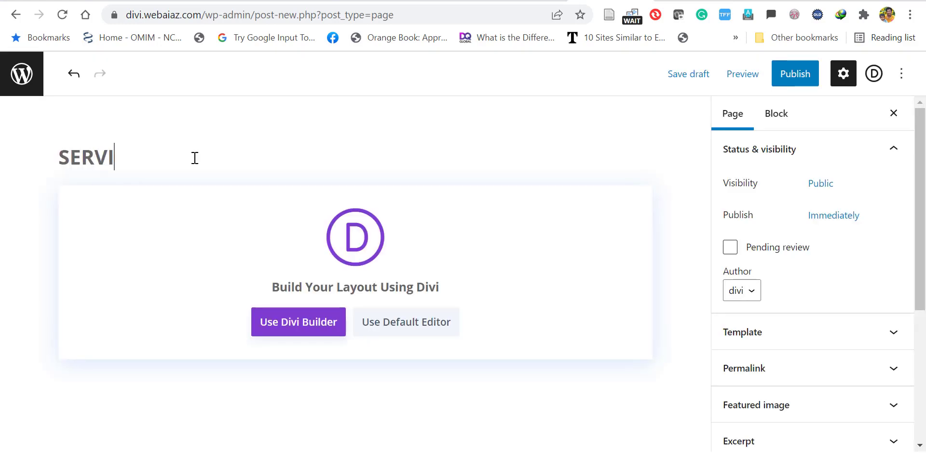
{"action": "type", "text": "CES"}
{"action": "left_click", "coordinate": [287, 320]}
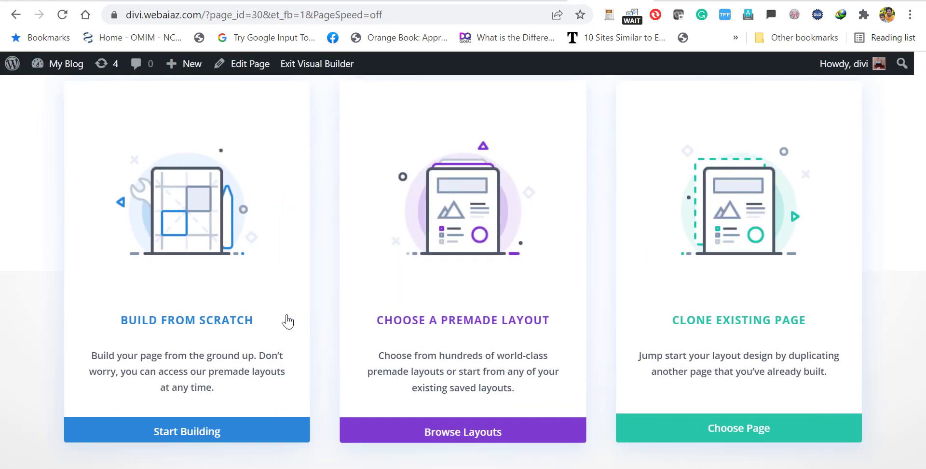
Apply the Print Shop pack's Services layout to the page and publish it
{"action": "left_click", "coordinate": [465, 228]}
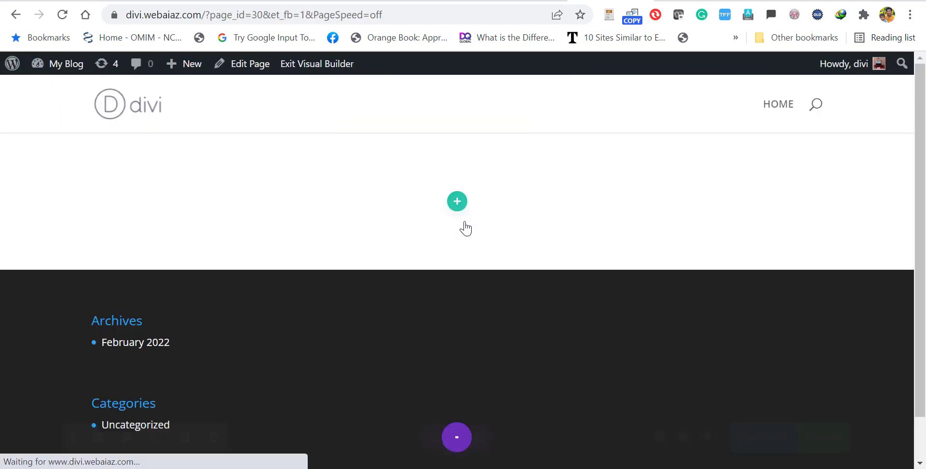
{"action": "scroll", "coordinate": [878, 306], "scroll_direction": "down", "scroll_amount": 15}
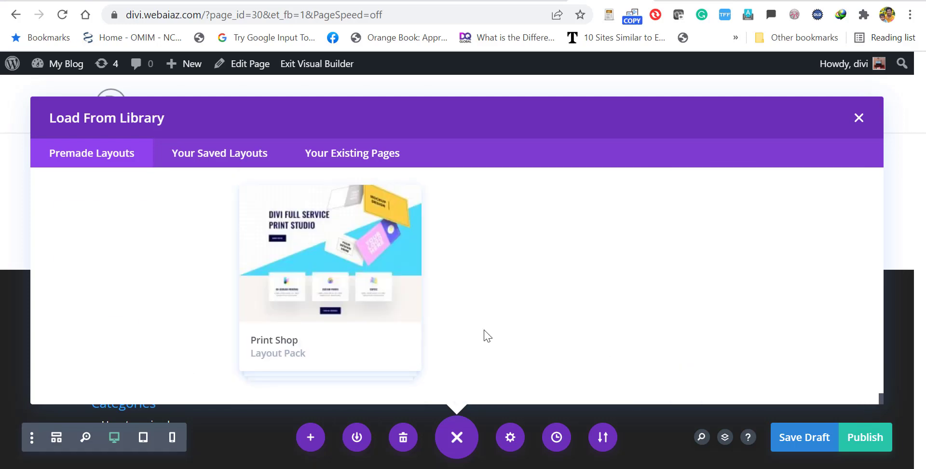
{"action": "left_click", "coordinate": [413, 284]}
{"action": "scroll", "coordinate": [673, 339], "scroll_direction": "down", "scroll_amount": 3}
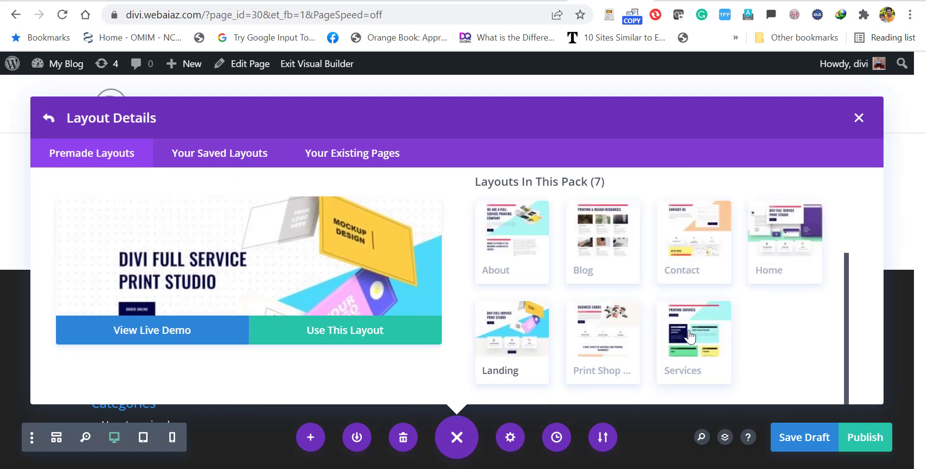
{"action": "left_click", "coordinate": [674, 339]}
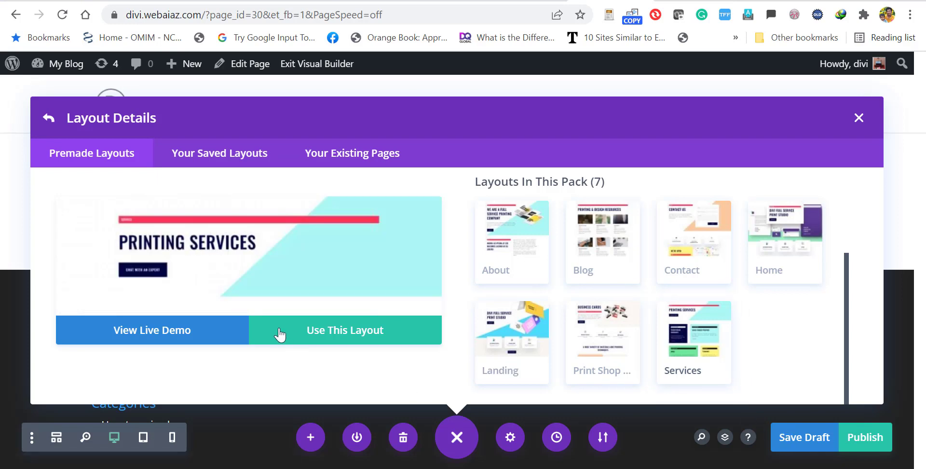
{"action": "left_click", "coordinate": [311, 339]}
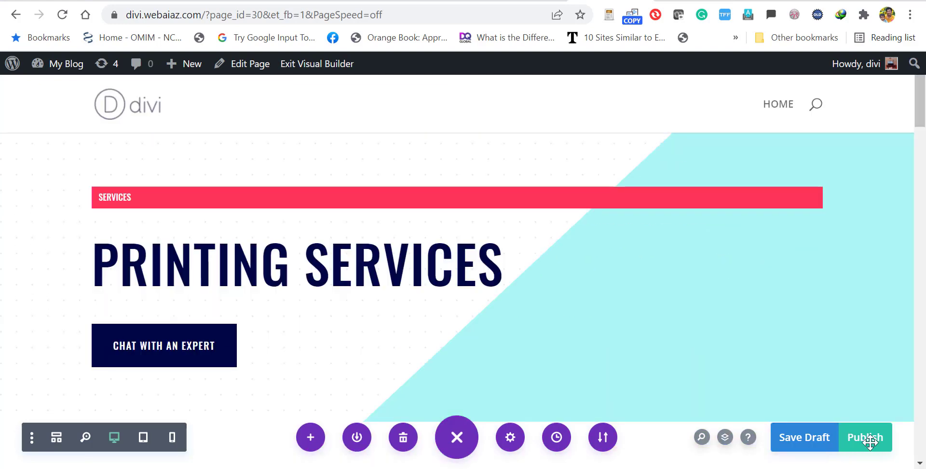
{"action": "left_click", "coordinate": [868, 438]}
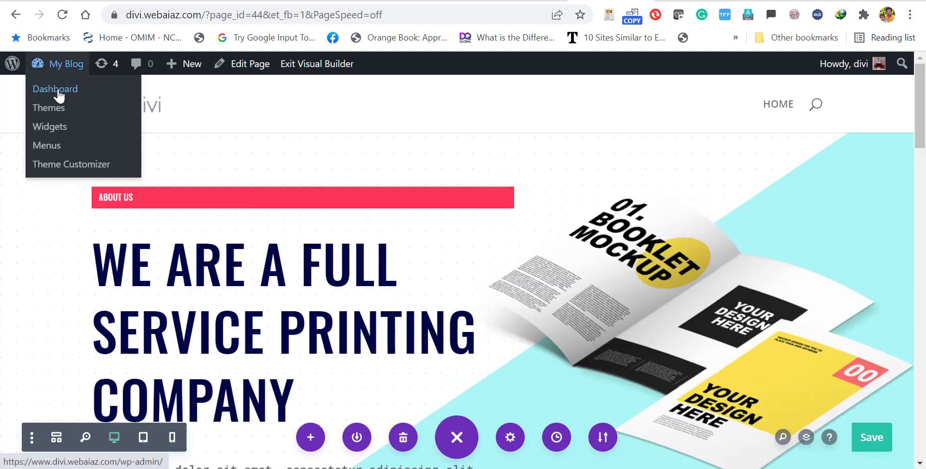
Add the ABOUT US and SERVICES pages to the Primary Menu
{"action": "left_click", "coordinate": [59, 92]}
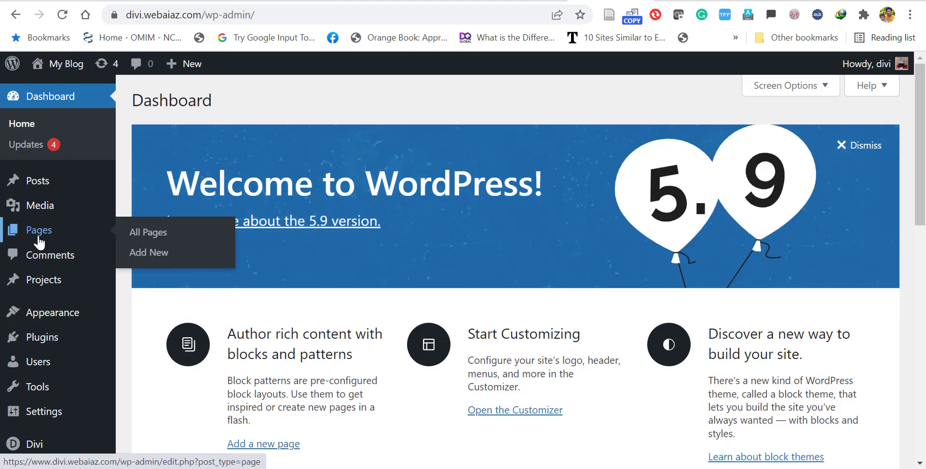
{"action": "mouse_move", "coordinate": [48, 322]}
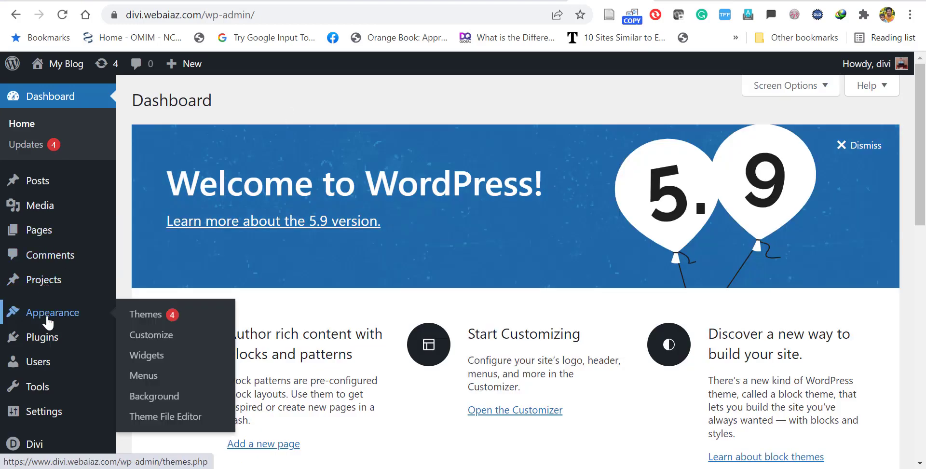
{"action": "left_click", "coordinate": [140, 375]}
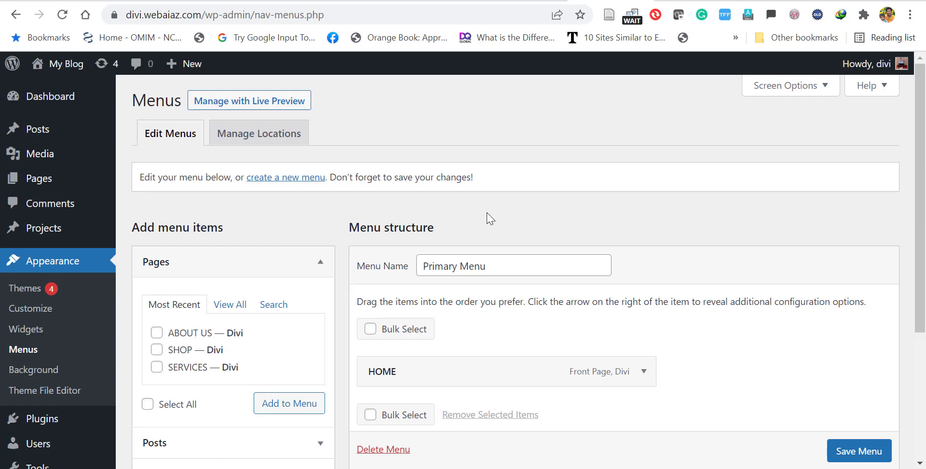
{"action": "scroll", "coordinate": [344, 294], "scroll_direction": "down", "scroll_amount": 3}
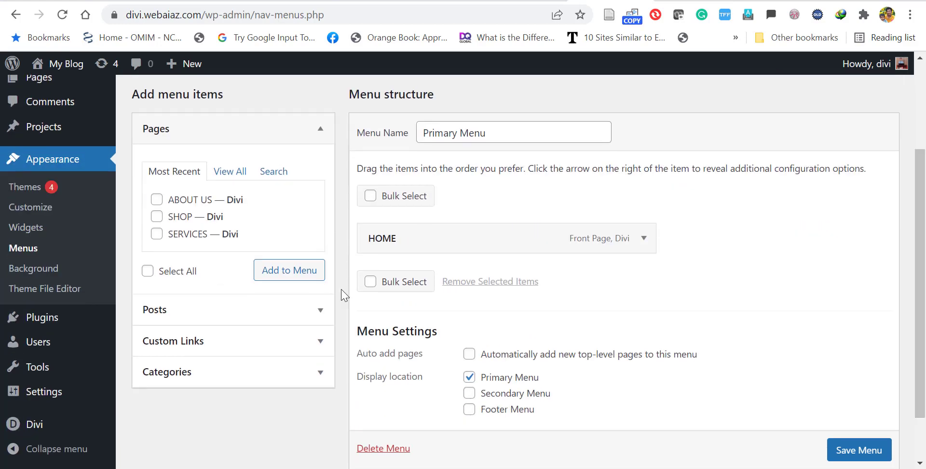
{"action": "left_click", "coordinate": [157, 201]}
{"action": "left_click", "coordinate": [156, 235]}
{"action": "left_click", "coordinate": [281, 277]}
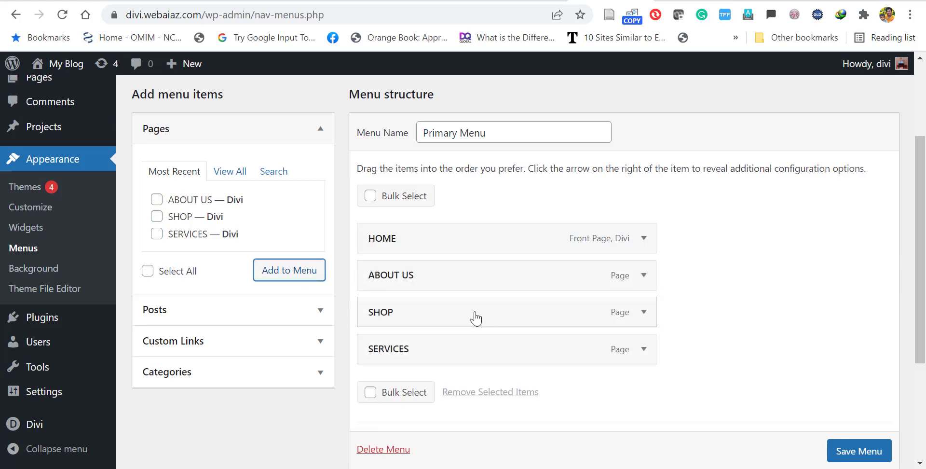
Move SERVICES right after HOME, enable auto-add pages, and save the menu
{"action": "left_click_drag", "start_coordinate": [401, 341], "coordinate": [395, 269]}
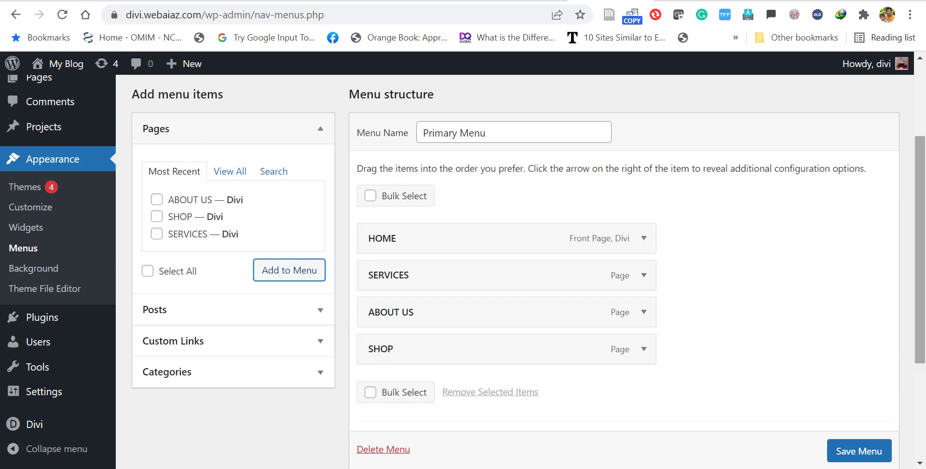
{"action": "scroll", "coordinate": [544, 297], "scroll_direction": "down", "scroll_amount": 3}
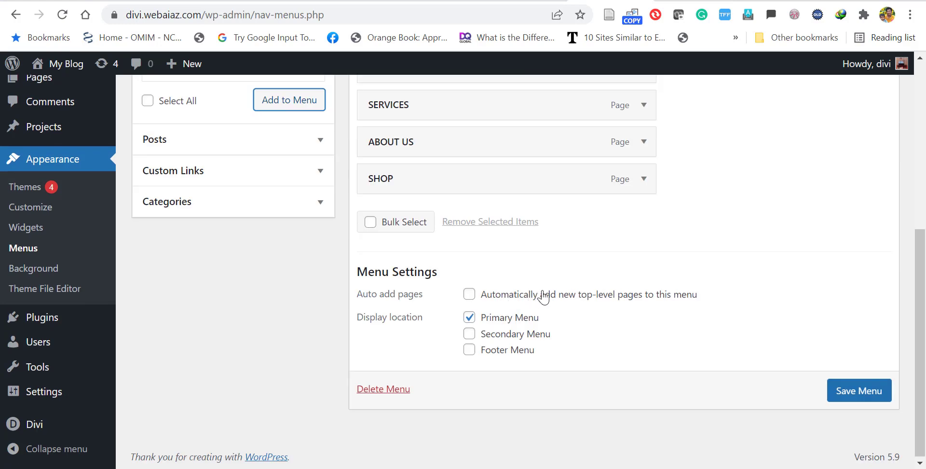
{"action": "left_click", "coordinate": [470, 295]}
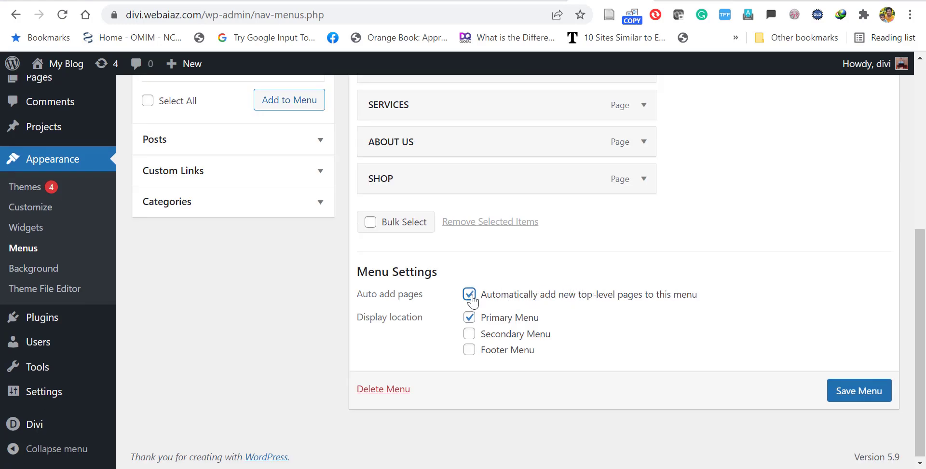
{"action": "left_click", "coordinate": [832, 389]}
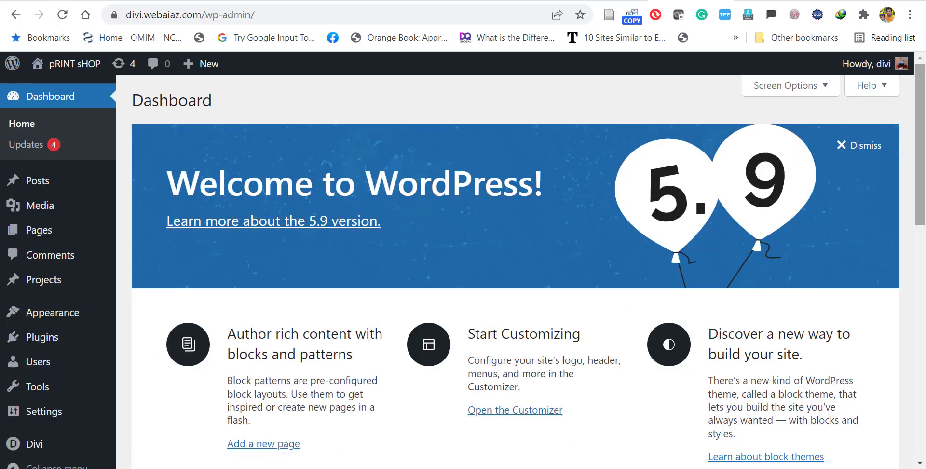
{"action": "scroll", "coordinate": [463, 265], "scroll_direction": "down", "scroll_amount": 1}
{"action": "scroll", "coordinate": [463, 265], "scroll_direction": "down", "scroll_amount": 3}
{"action": "mouse_move", "coordinate": [30, 434]}
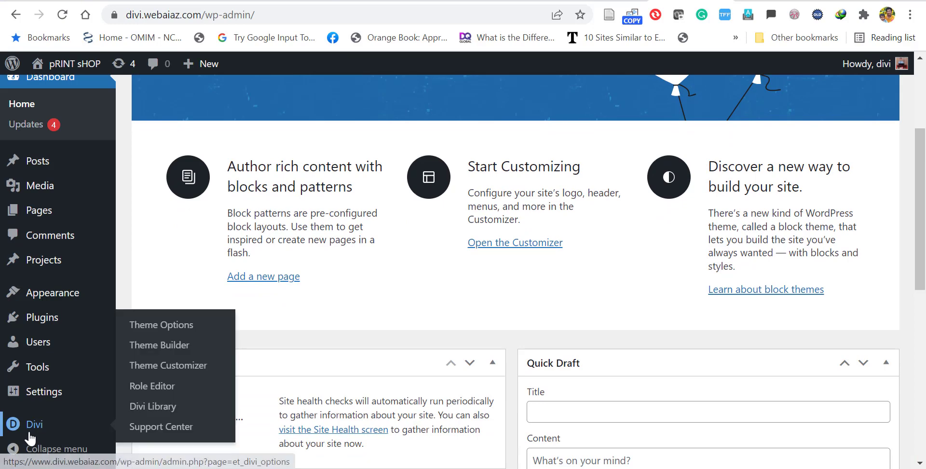
{"action": "left_click", "coordinate": [152, 328]}
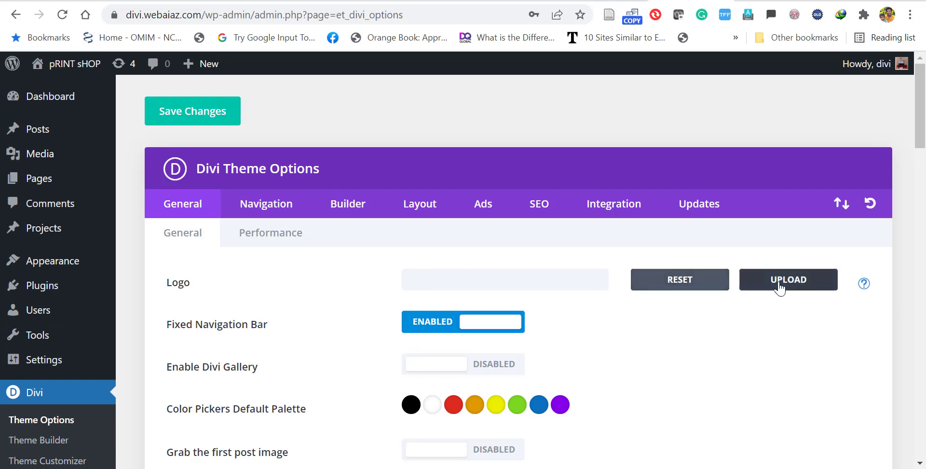
{"action": "left_click", "coordinate": [780, 289]}
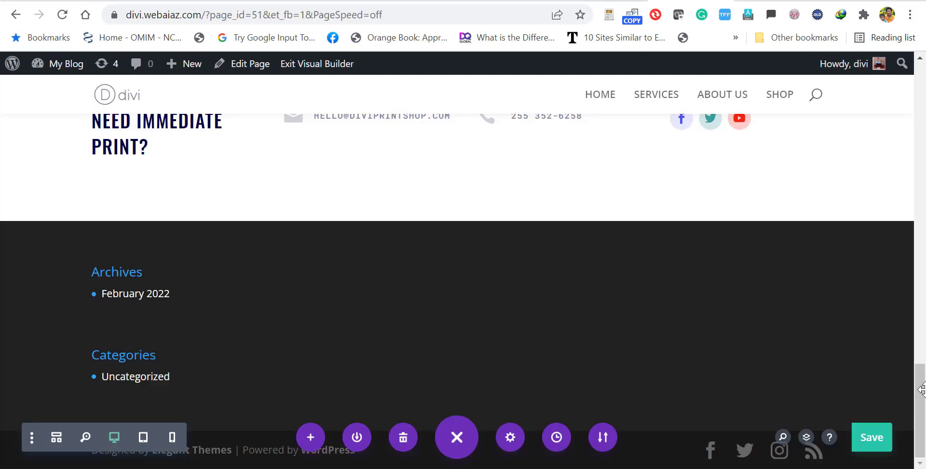
Expand Footer Area #1 and remove its Archives heading block
{"action": "left_click_drag", "start_coordinate": [920, 390], "coordinate": [923, 434]}
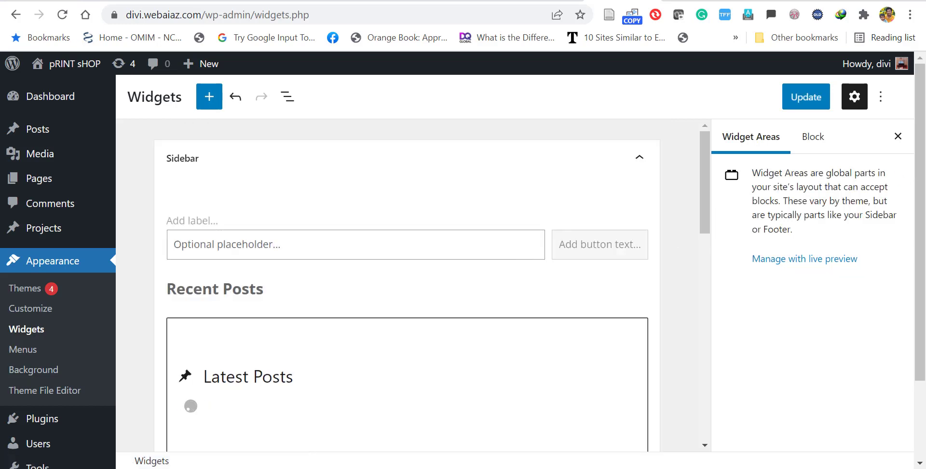
{"action": "left_click_drag", "start_coordinate": [918, 174], "coordinate": [925, 249]}
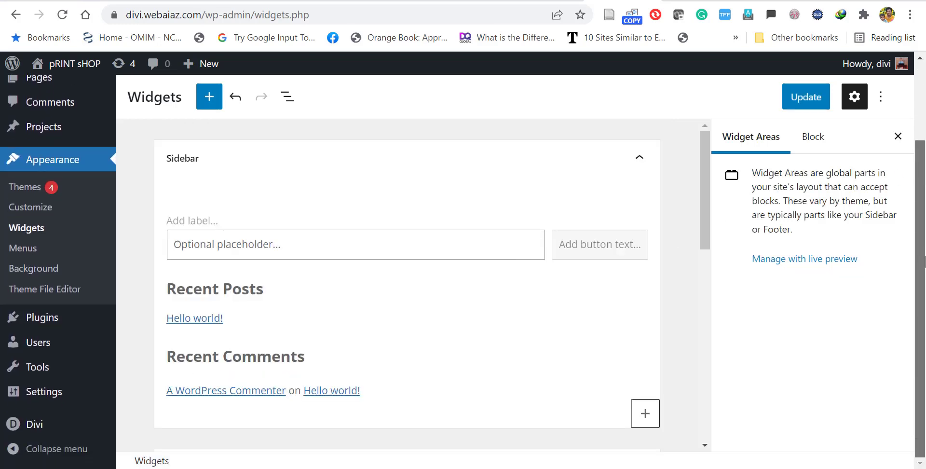
{"action": "left_click", "coordinate": [637, 158]}
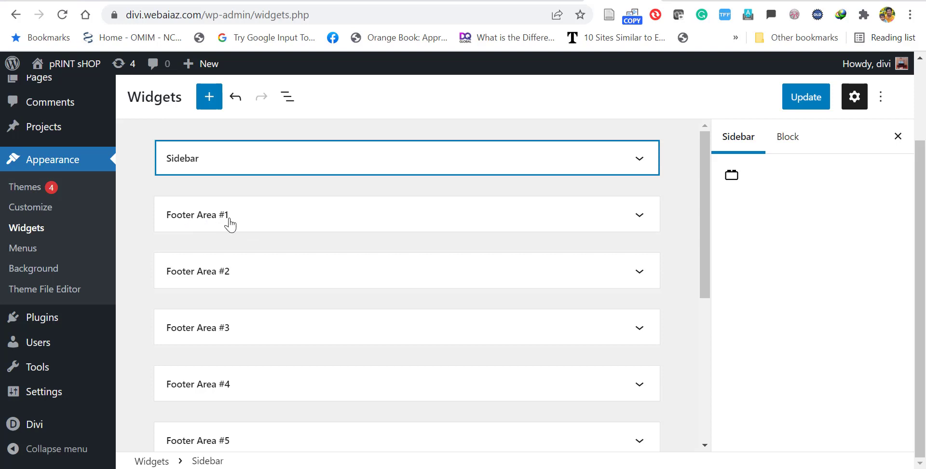
{"action": "left_click", "coordinate": [637, 215]}
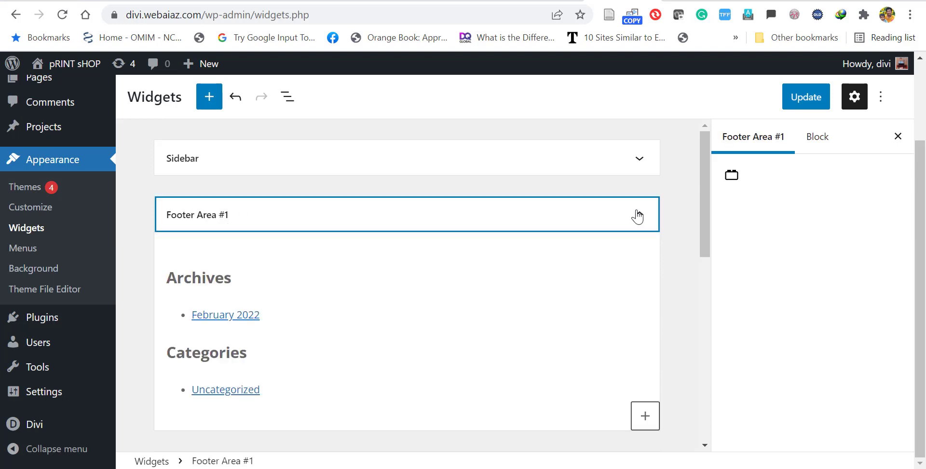
{"action": "left_click", "coordinate": [288, 264]}
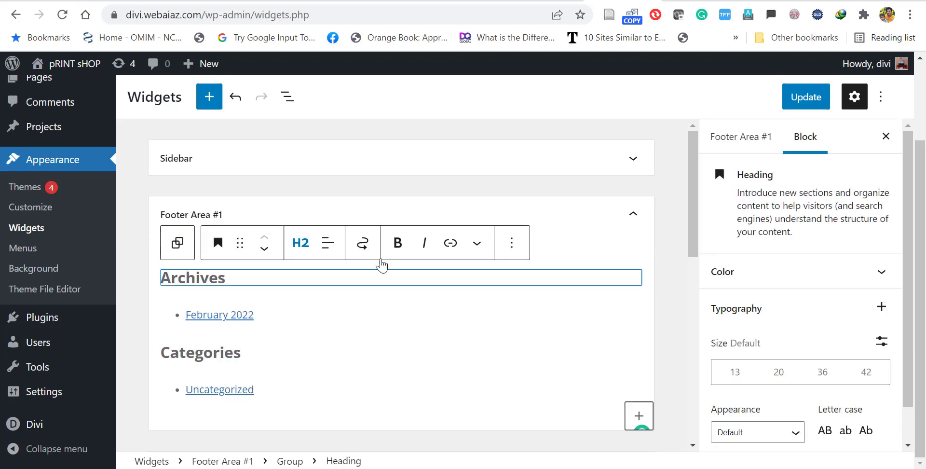
{"action": "left_click", "coordinate": [512, 248]}
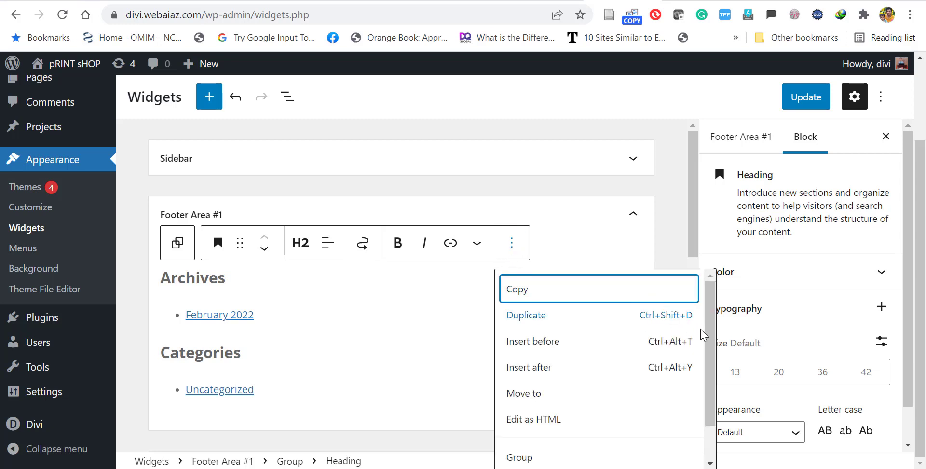
{"action": "left_click_drag", "start_coordinate": [711, 348], "coordinate": [712, 413]}
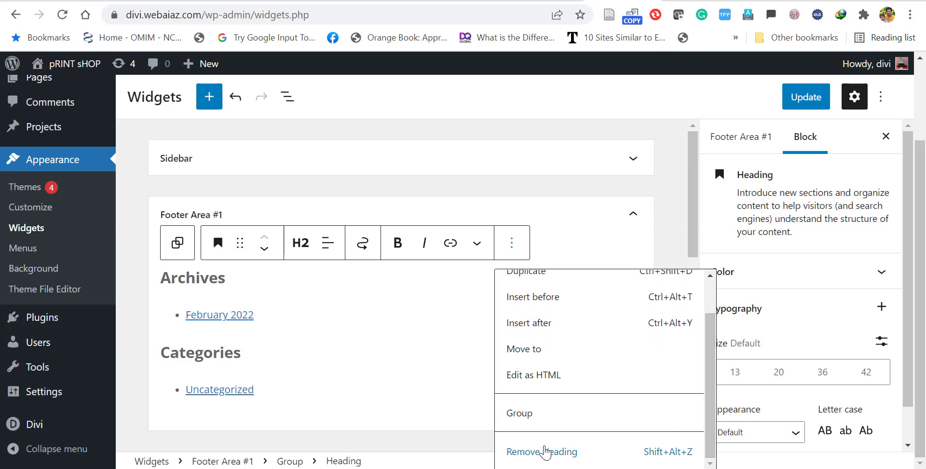
{"action": "left_click", "coordinate": [543, 451]}
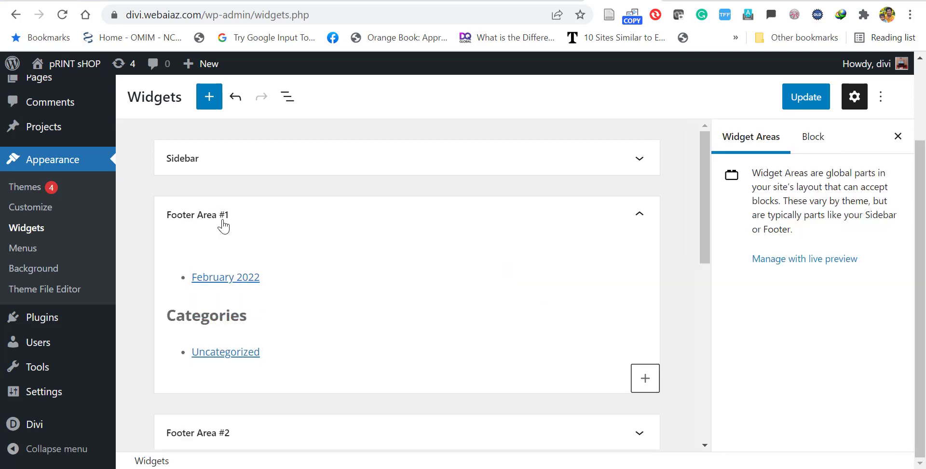
Remove the Archives widget from Footer Area #1 and save the widget changes
{"action": "left_click", "coordinate": [227, 269]}
{"action": "left_click", "coordinate": [272, 282]}
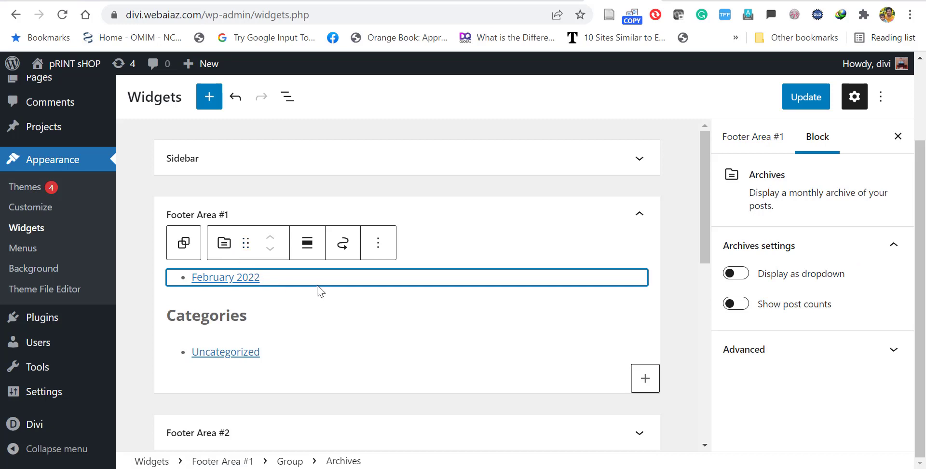
{"action": "left_click", "coordinate": [376, 243]}
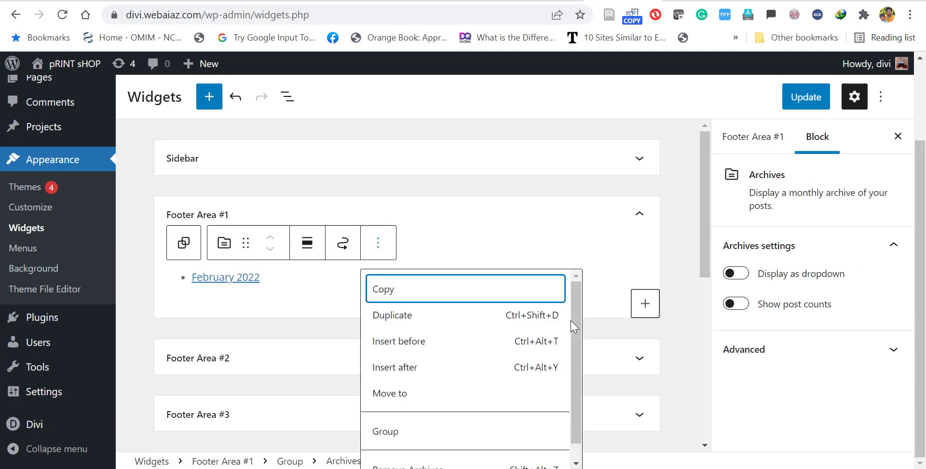
{"action": "left_click_drag", "start_coordinate": [575, 323], "coordinate": [577, 378]}
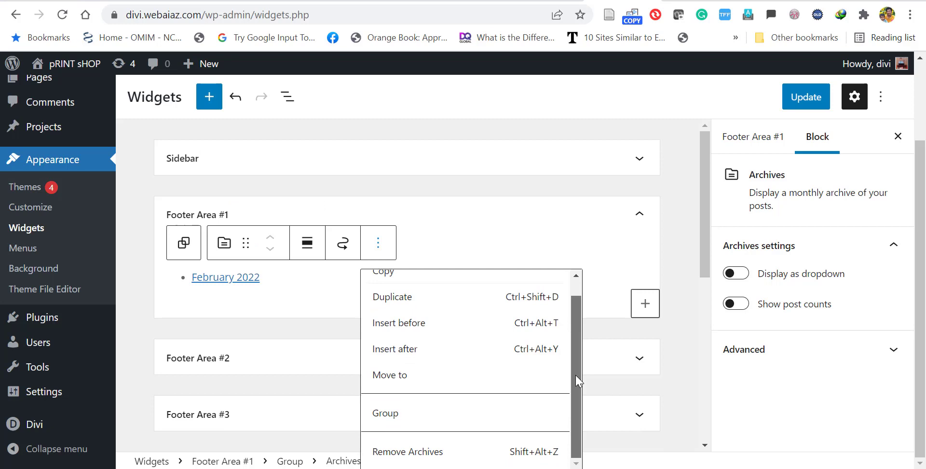
{"action": "left_click", "coordinate": [424, 454]}
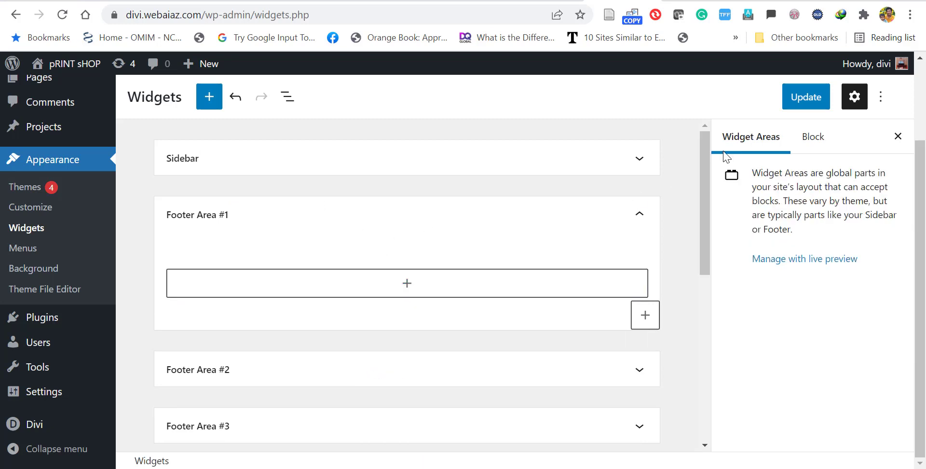
{"action": "left_click", "coordinate": [794, 100]}
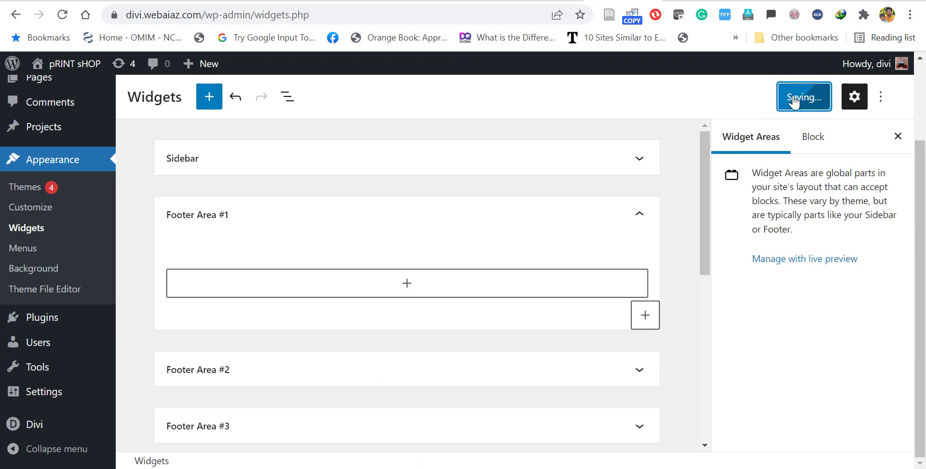